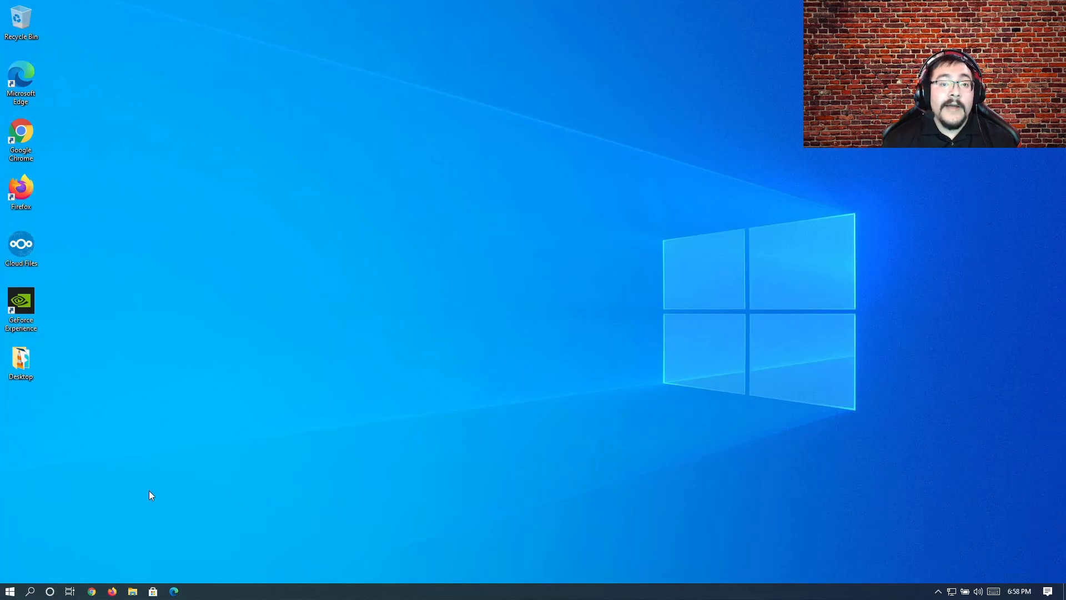
Step: Open the Printers & scanners page under Devices in Windows Settings
left_click(10, 591)
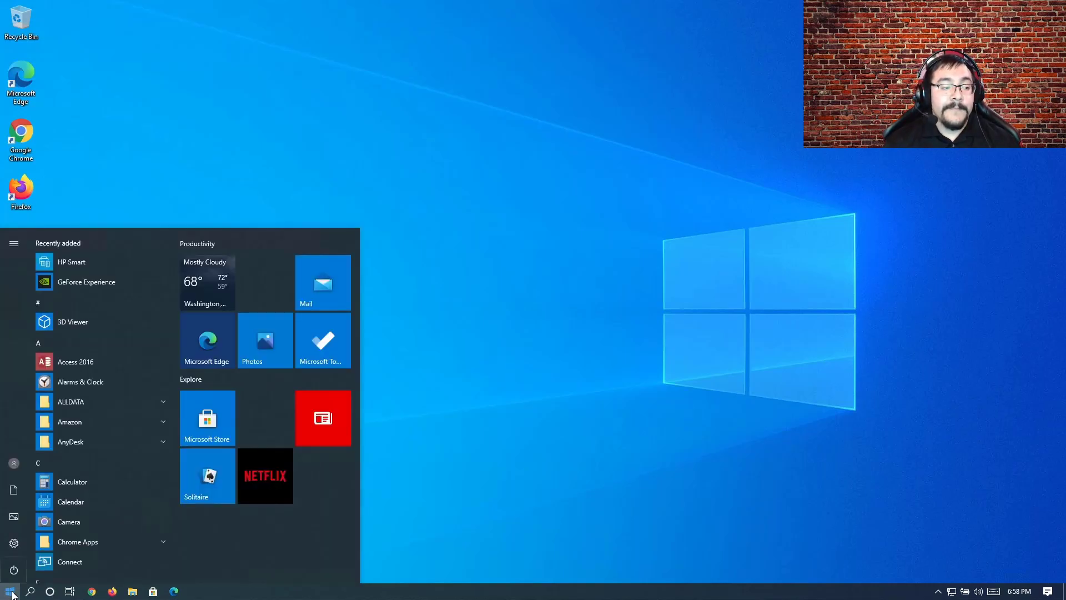
mouse_move(16, 557)
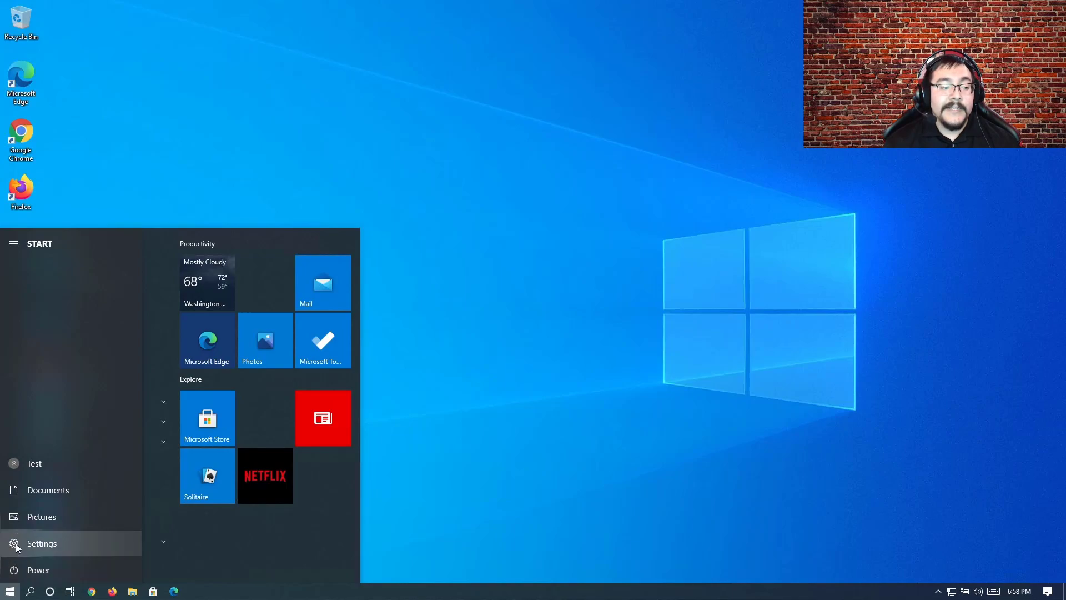
left_click(16, 545)
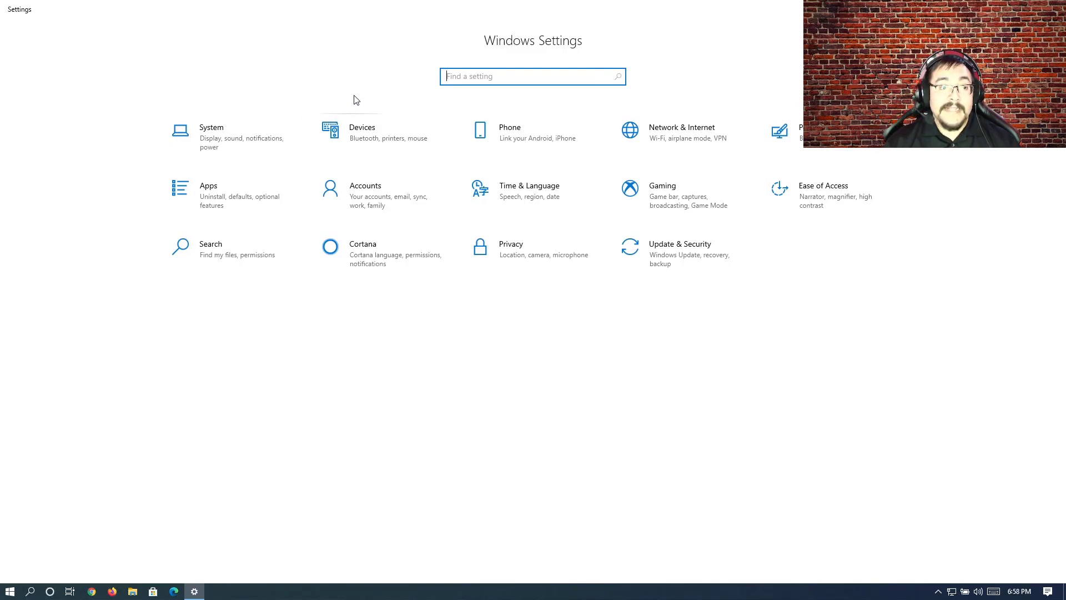
left_click(365, 149)
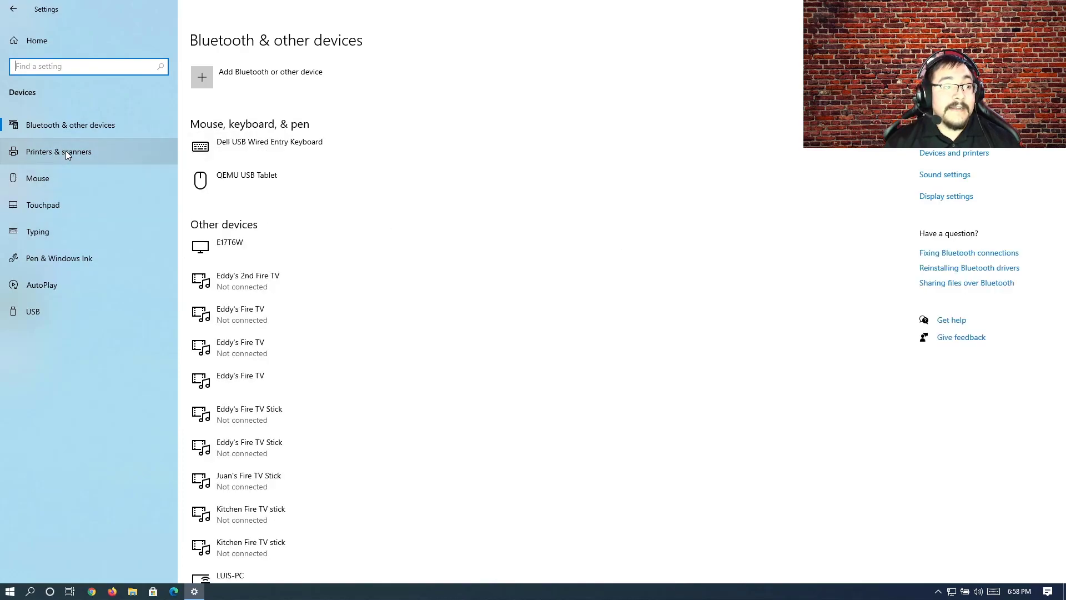
left_click(39, 158)
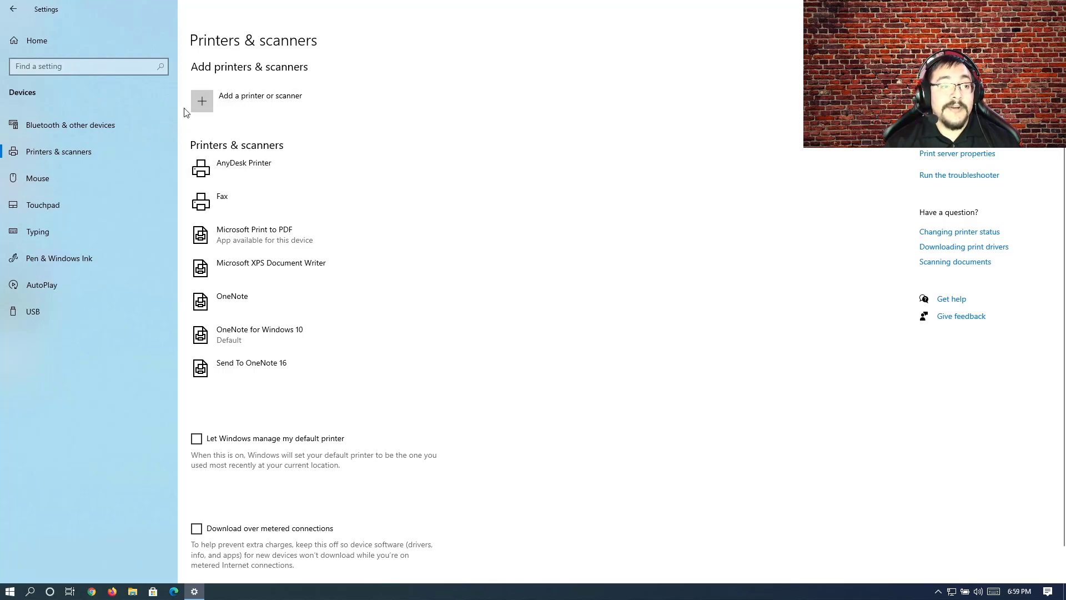
Step: Search for available printers and add the HP DeskJet 3630 series printer to the computer
left_click(249, 105)
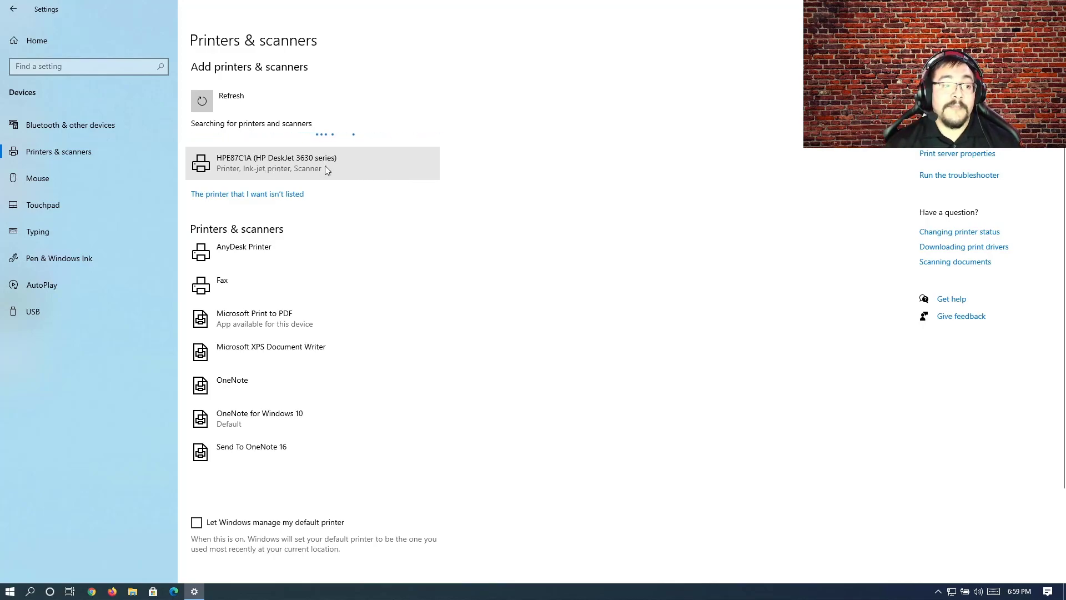
left_click(297, 168)
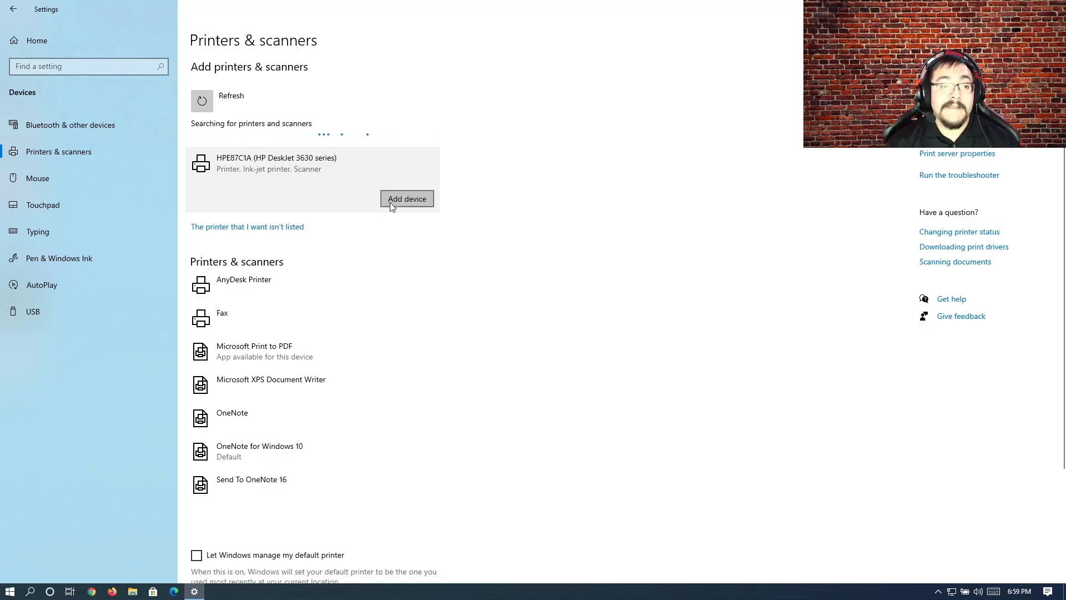
left_click(390, 203)
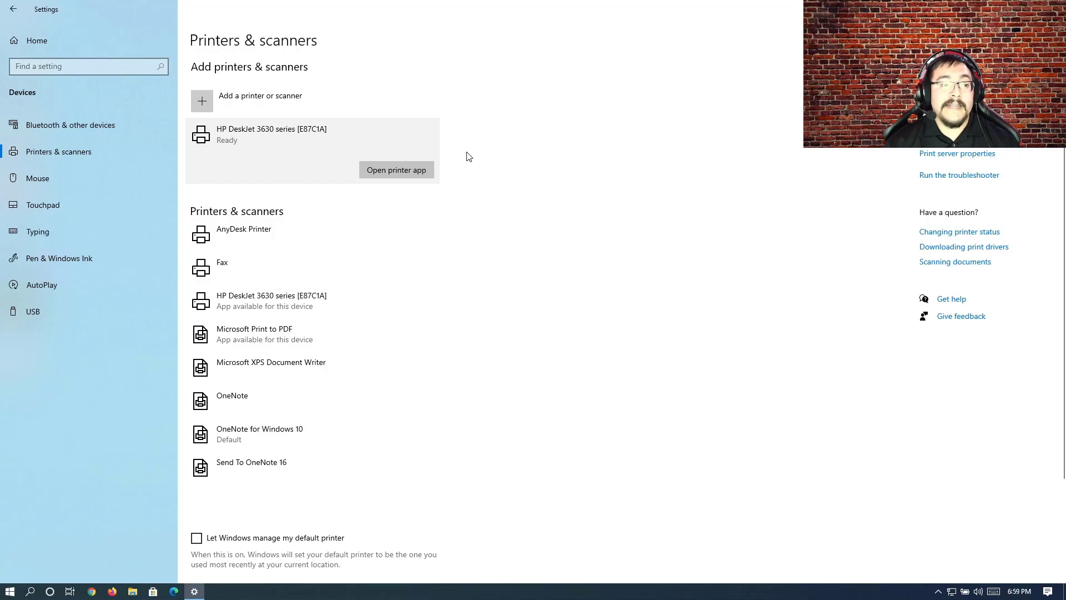
Step: Open the management page for the newly added HP DeskJet 3630 series printer
left_click(275, 301)
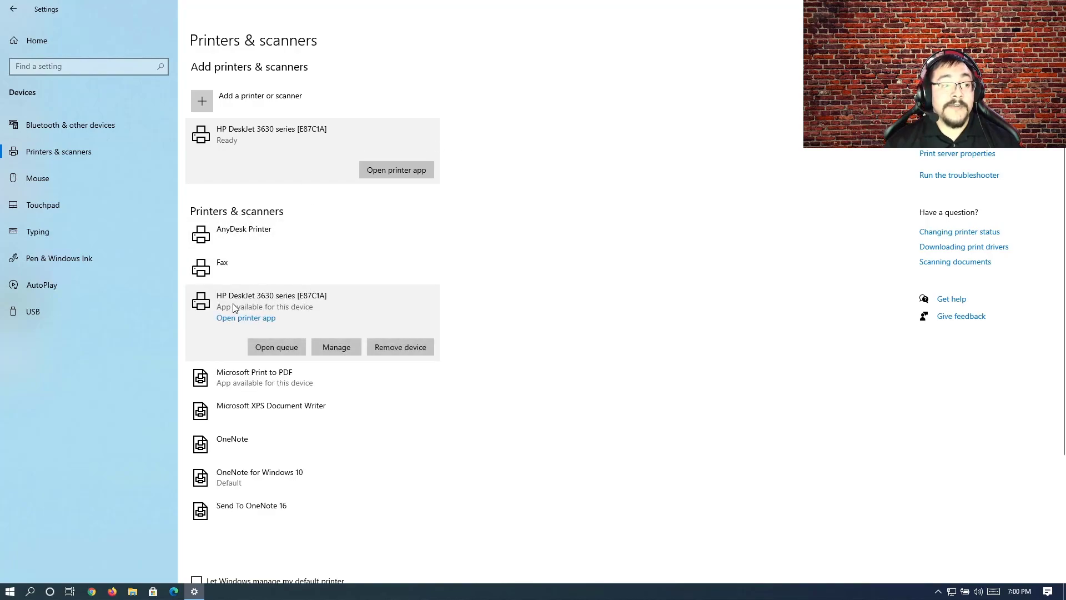
left_click(336, 351)
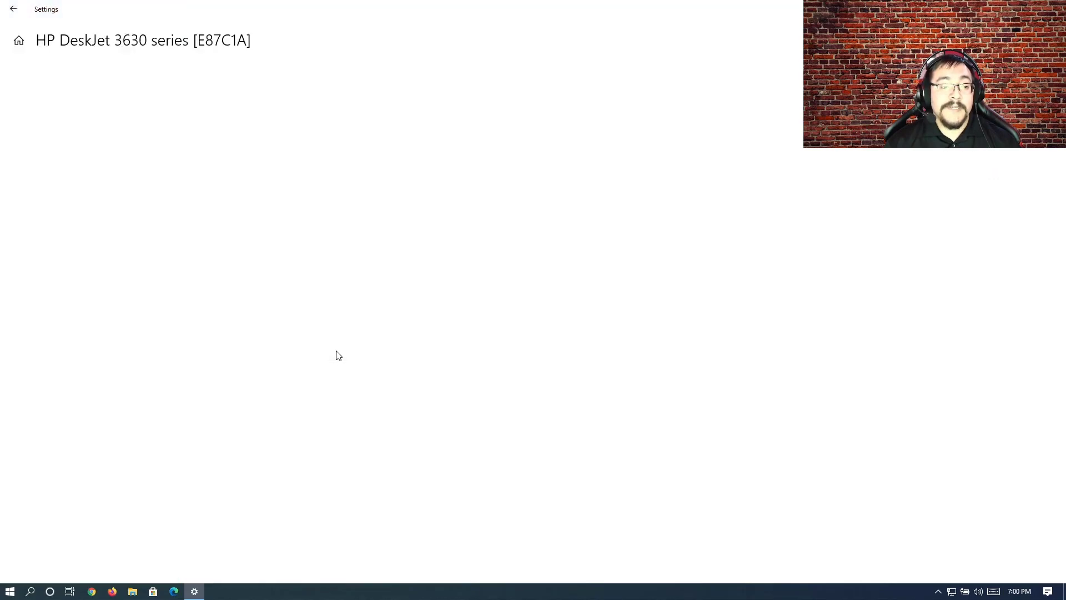
left_click(128, 174)
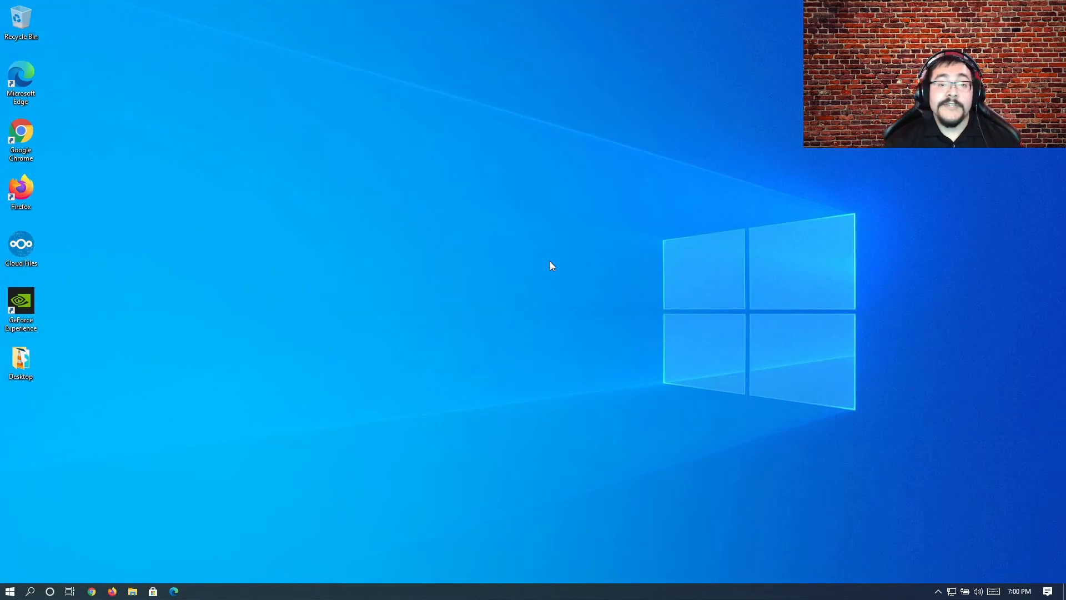
Step: Open Control Panel and change its view from small icons to Category
left_click(9, 592)
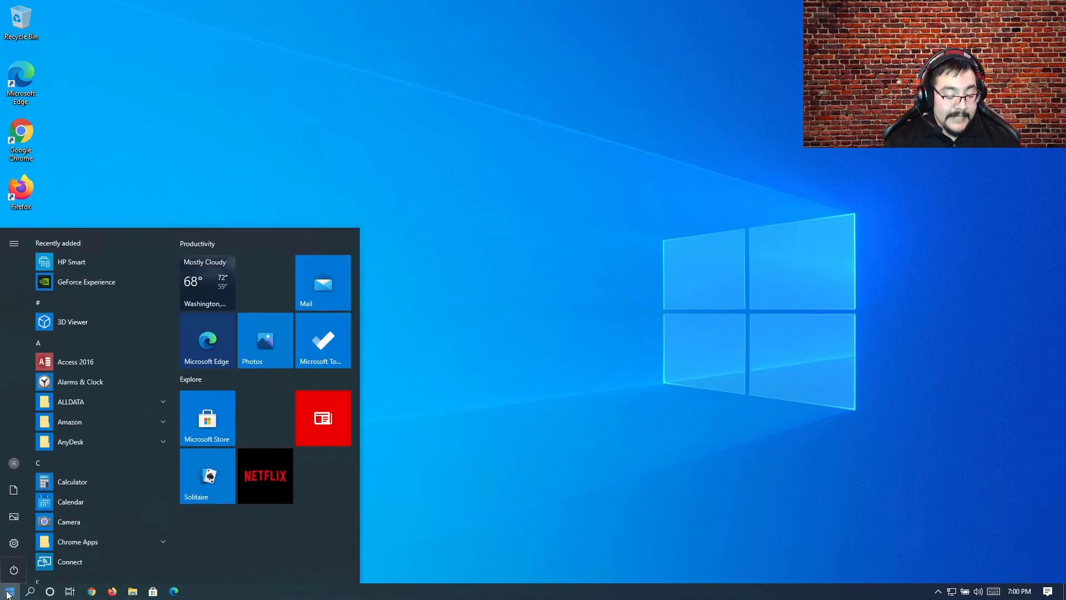
type("control")
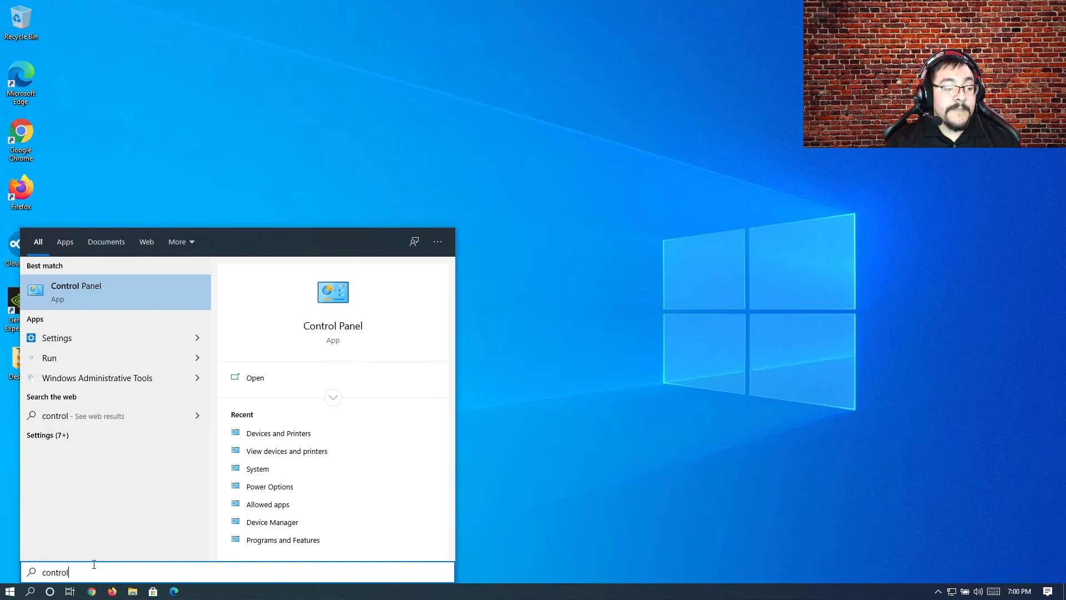
left_click(114, 290)
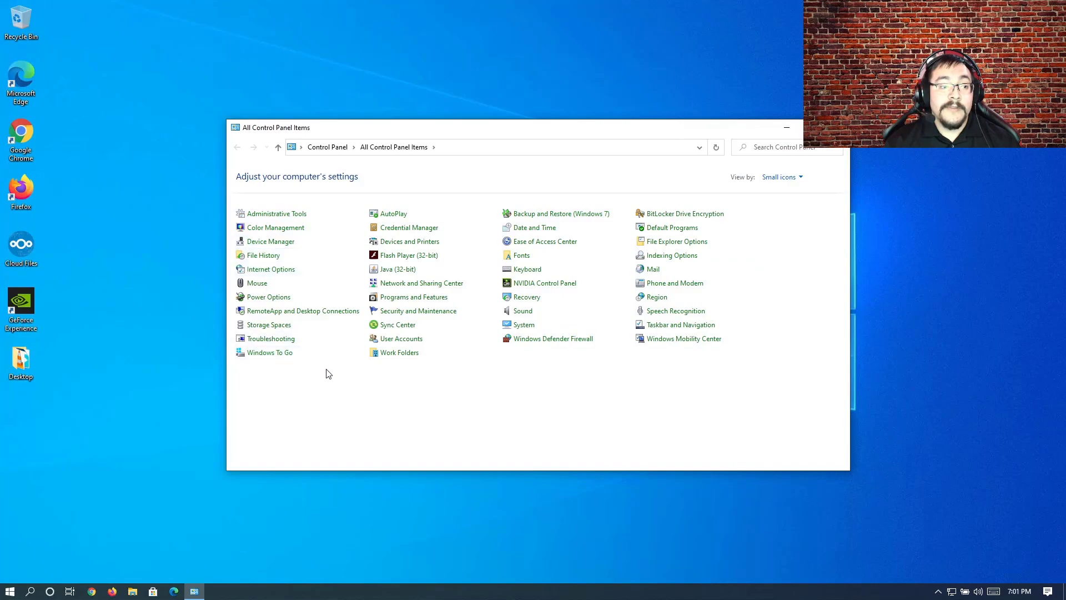
left_click(780, 178)
left_click(784, 192)
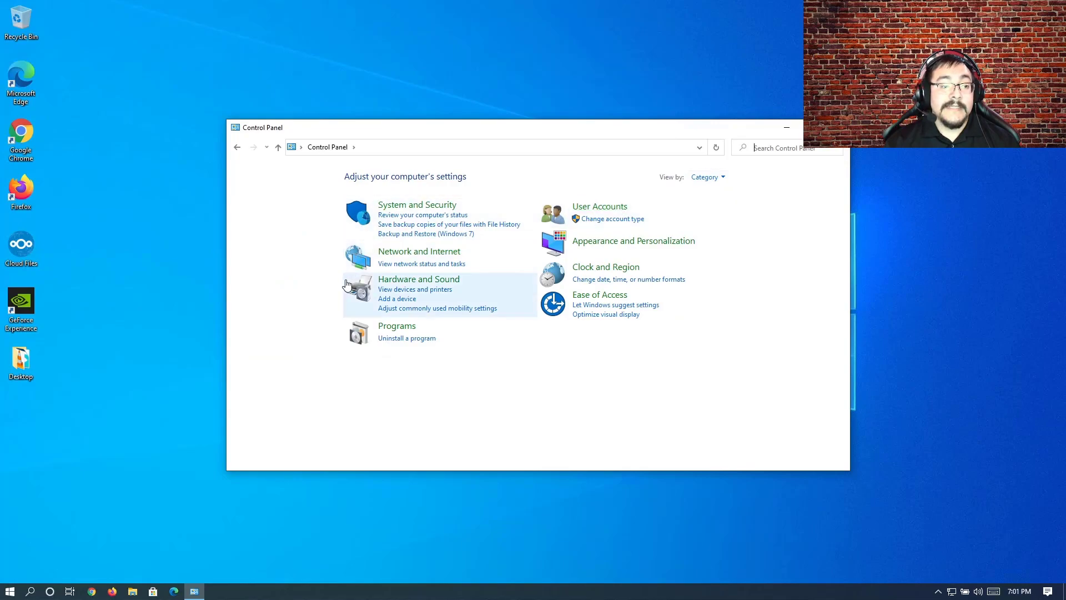
Step: Remove the HP DeskJet 3630 series printer in Devices and Printers and confirm the removal
left_click(436, 294)
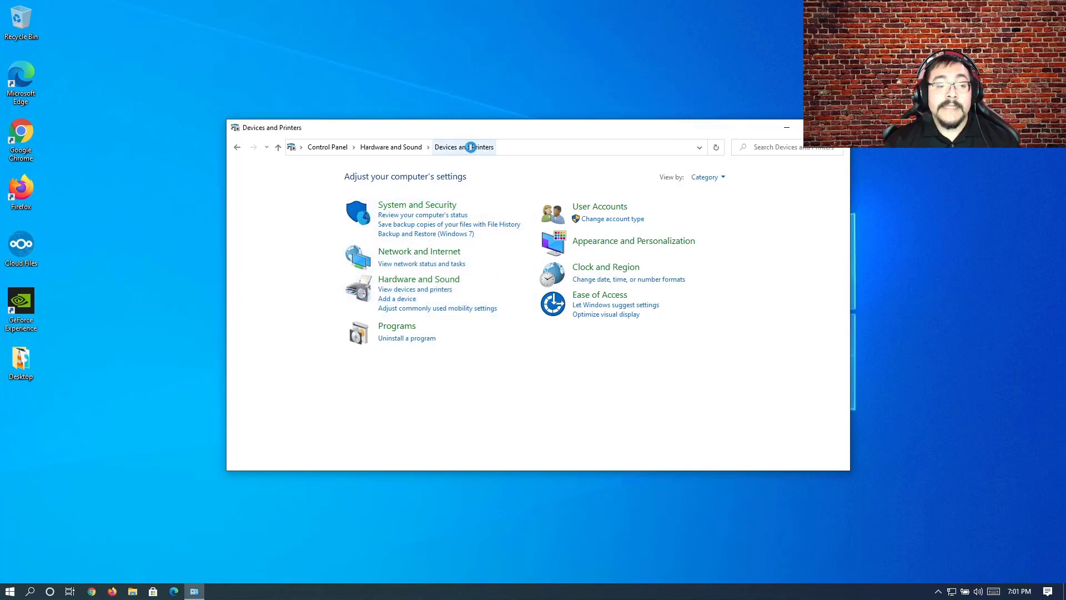
scroll(633, 300, "down", 3)
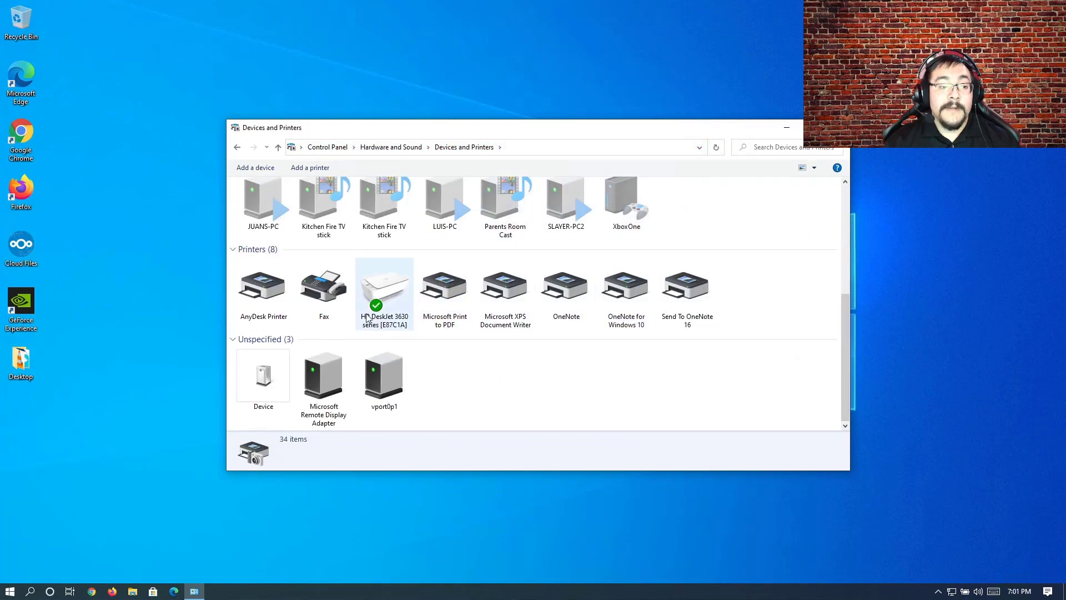
left_click(396, 293)
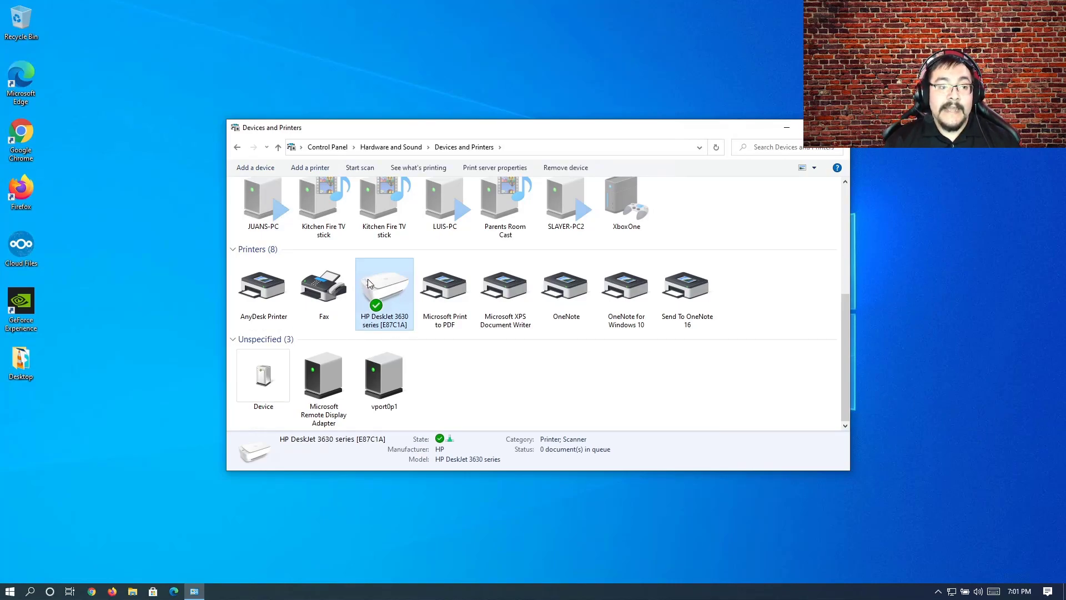
scroll(393, 308, "up", 4)
scroll(393, 308, "down", 4)
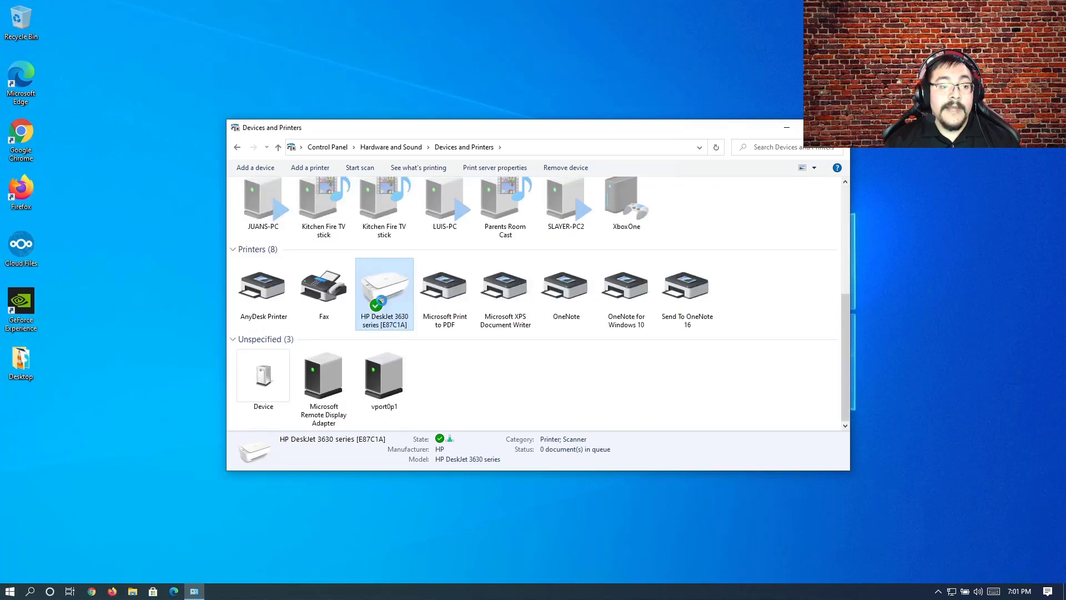
right_click(380, 303)
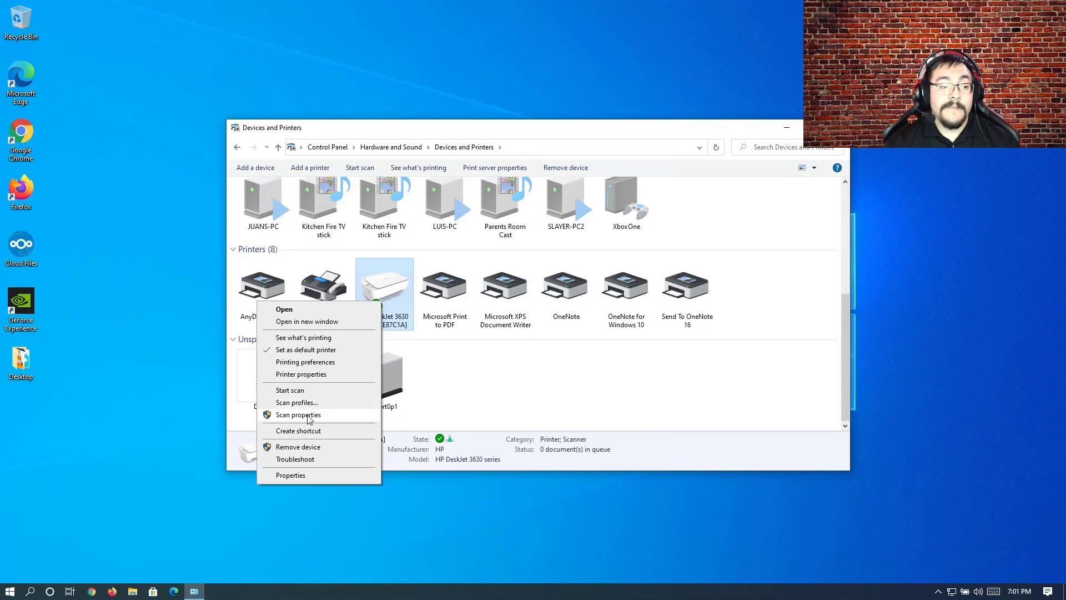
left_click(300, 447)
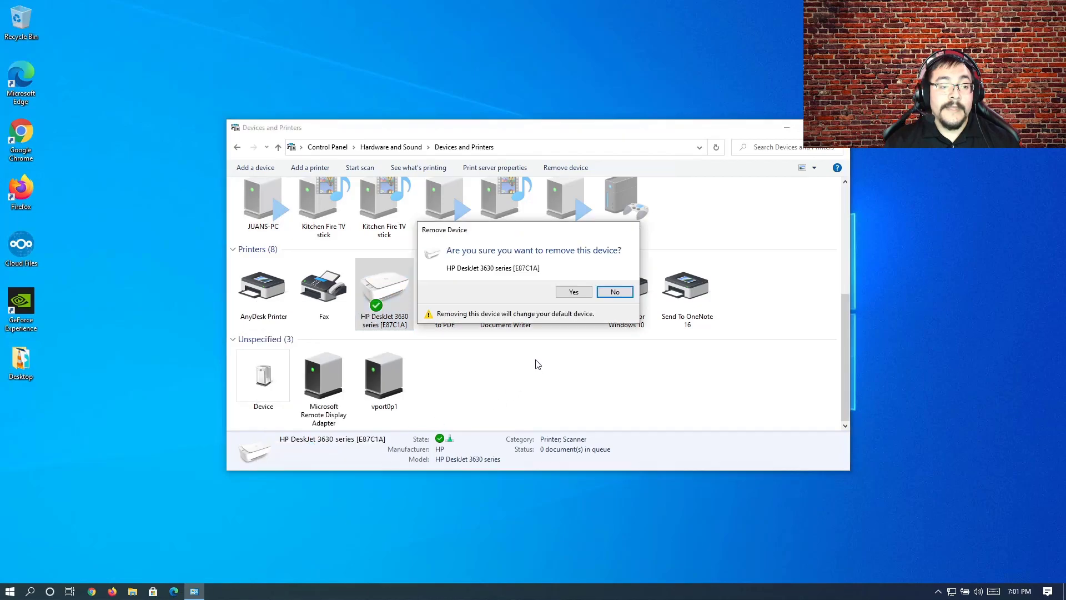
left_click(572, 292)
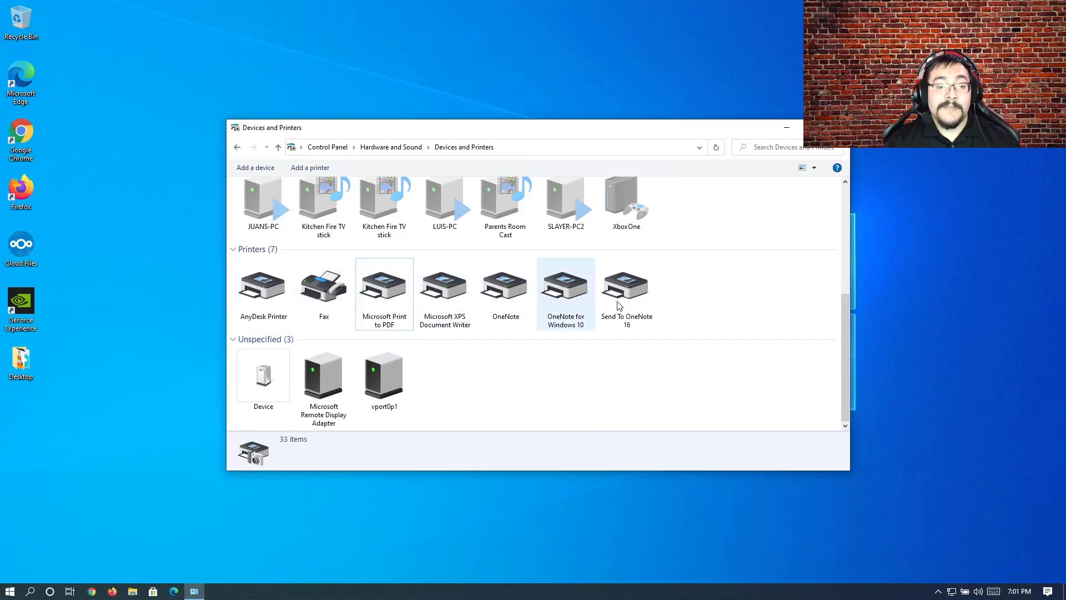
left_click(384, 286)
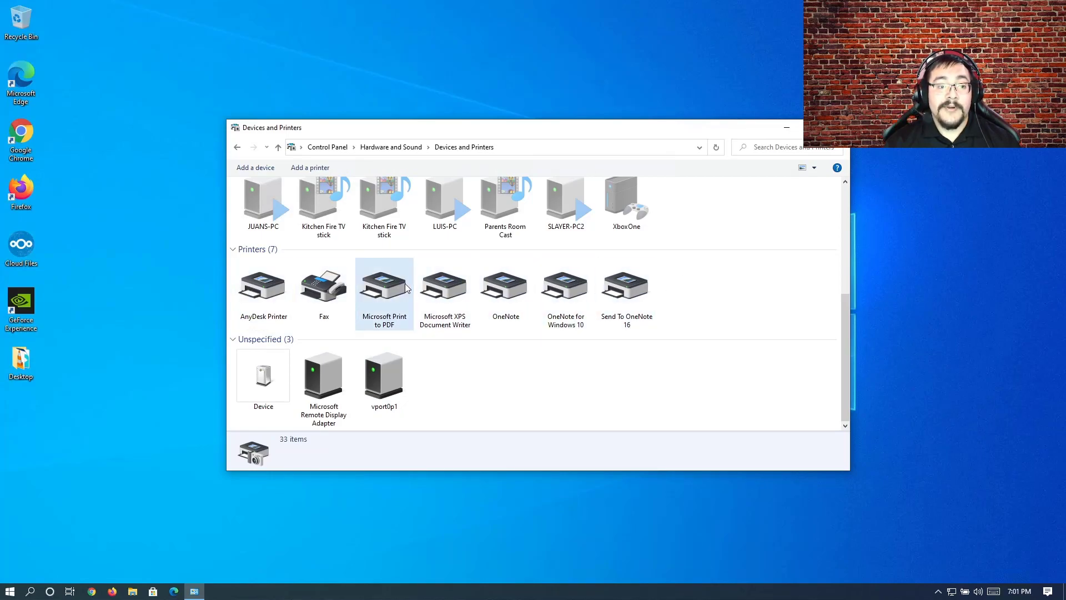
right_click(388, 288)
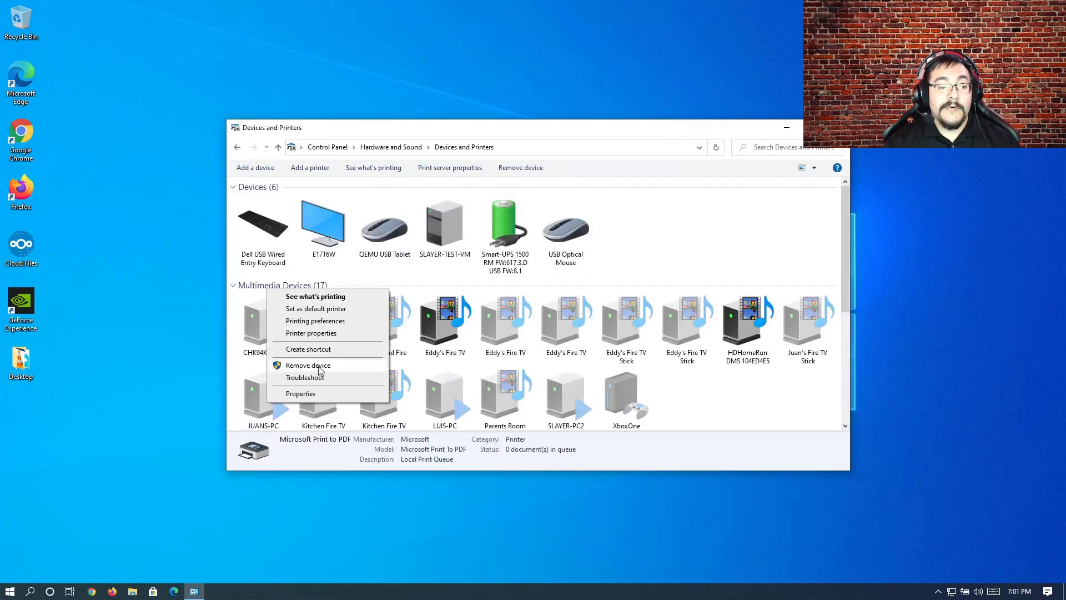
left_click(670, 227)
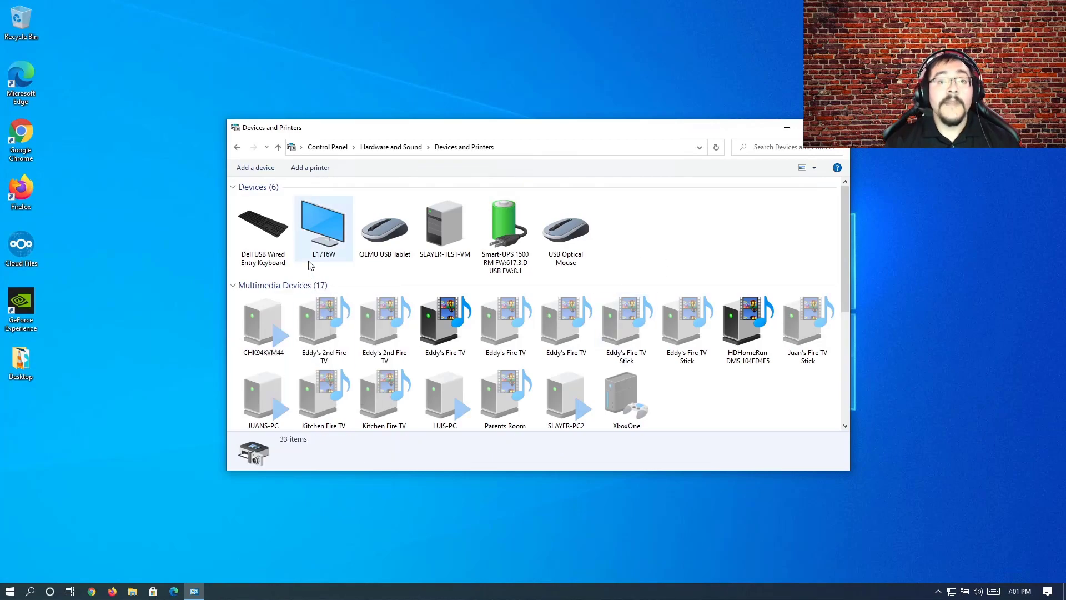
Step: Start adding a printer from Devices and Printers so that available devices are searched
left_click(304, 170)
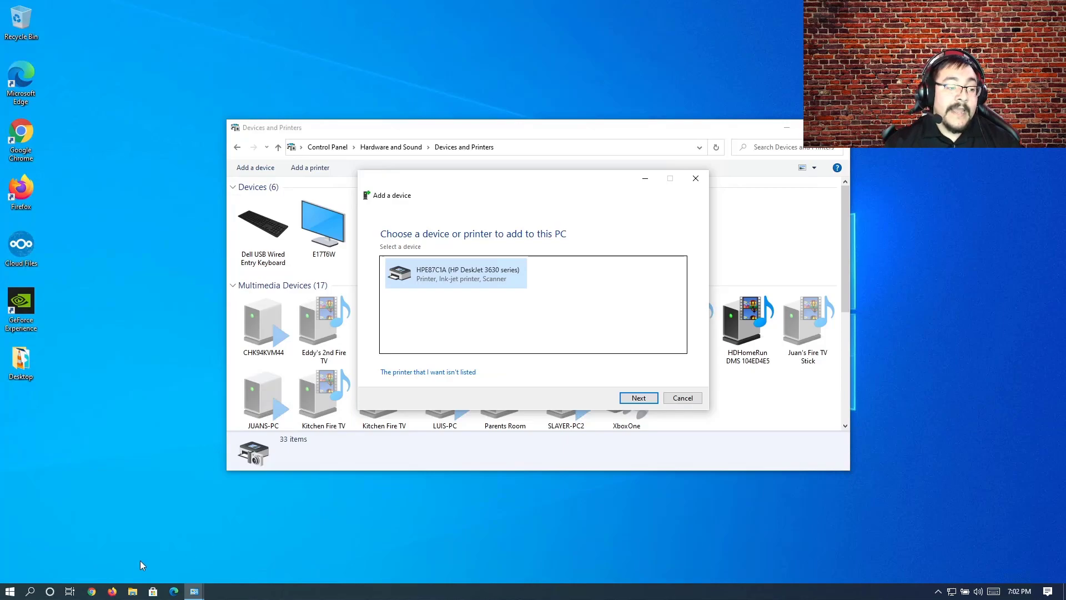
Step: Switch to Firefox and try Automatic IP on the printer's IPv4 network address page, returning the selection to Manual IP
left_click(112, 591)
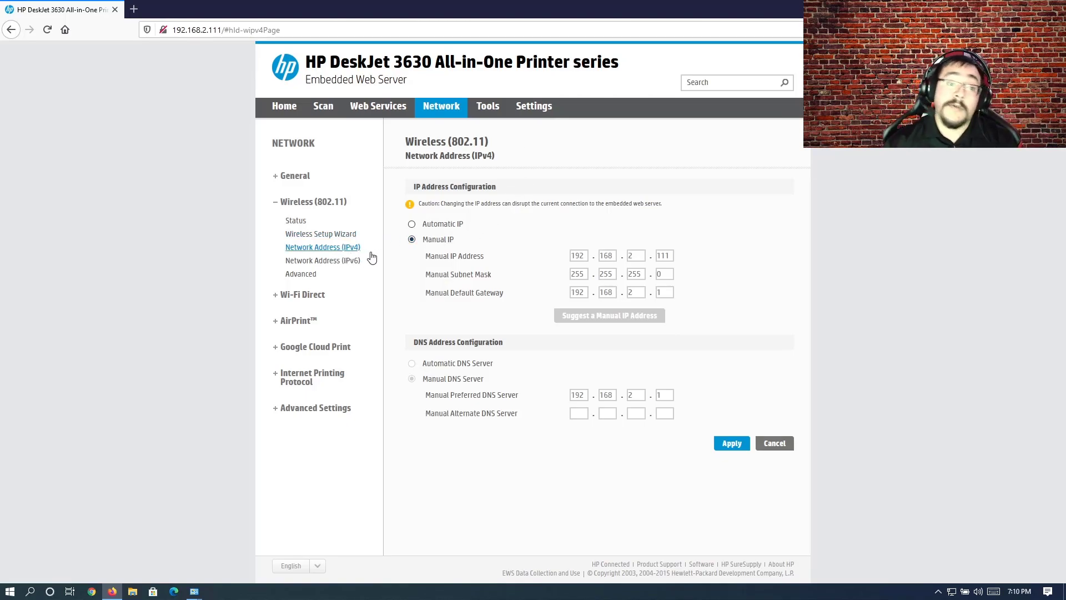
left_click(428, 226)
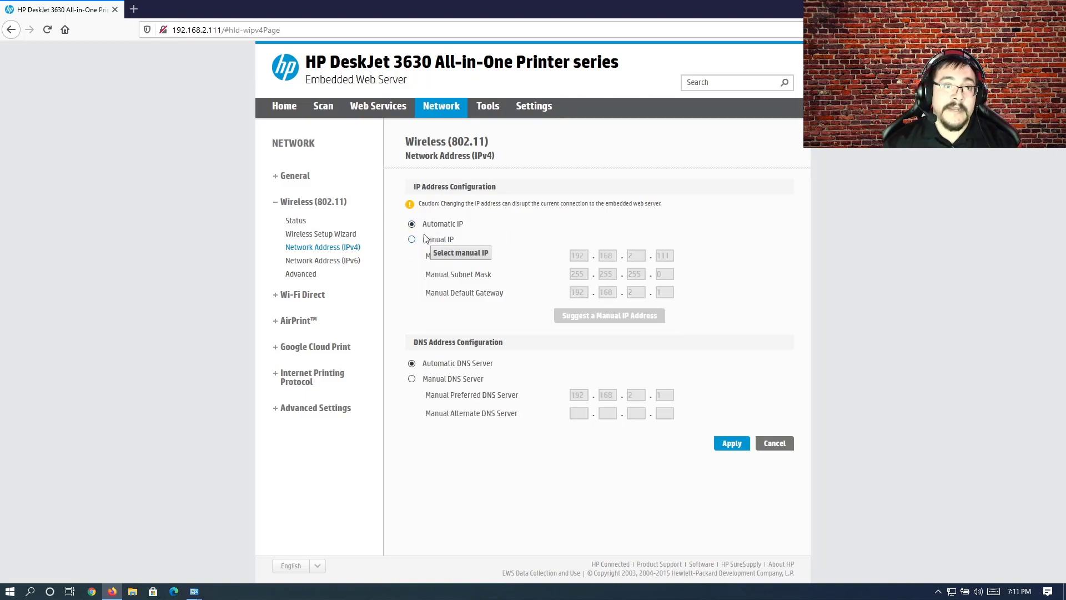
left_click(426, 244)
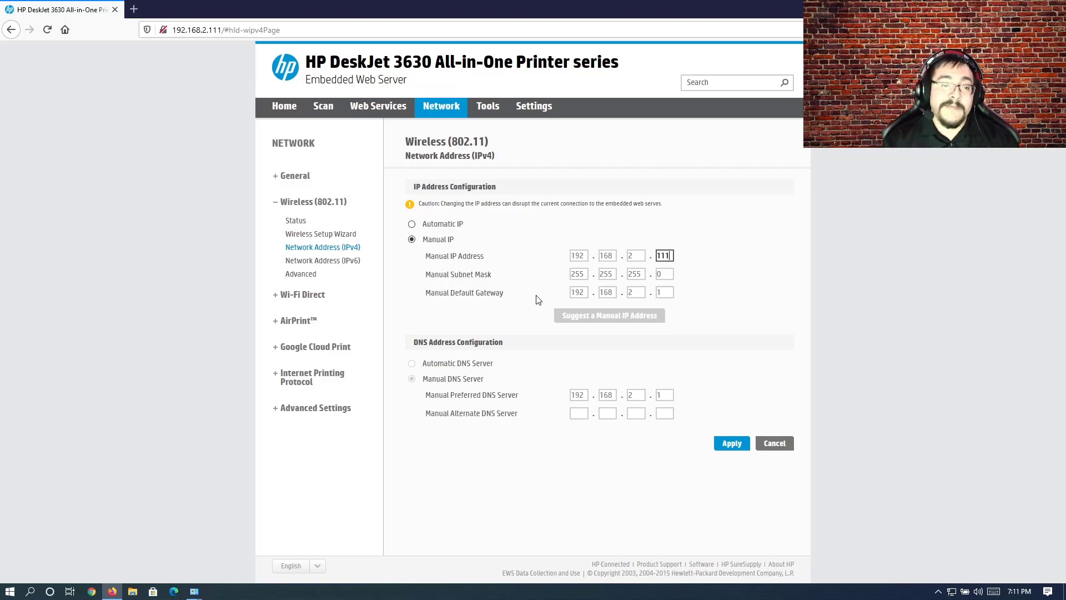
Step: Examine the manual subnet mask and default gateway fields in the printer's IPv4 configuration
left_click(575, 275)
left_click(605, 274)
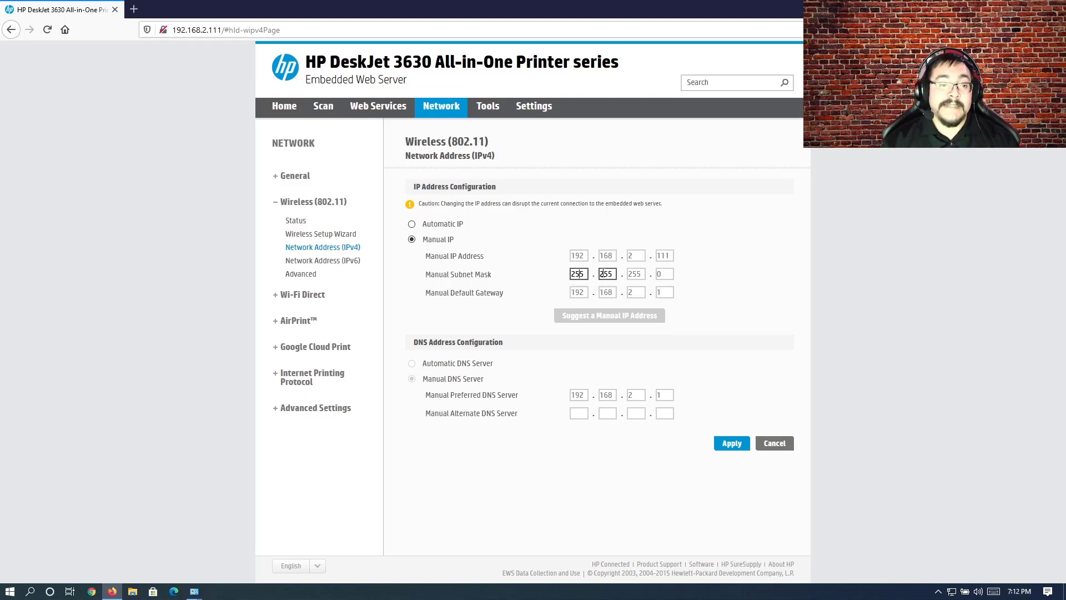
left_click(635, 274)
left_click(665, 273)
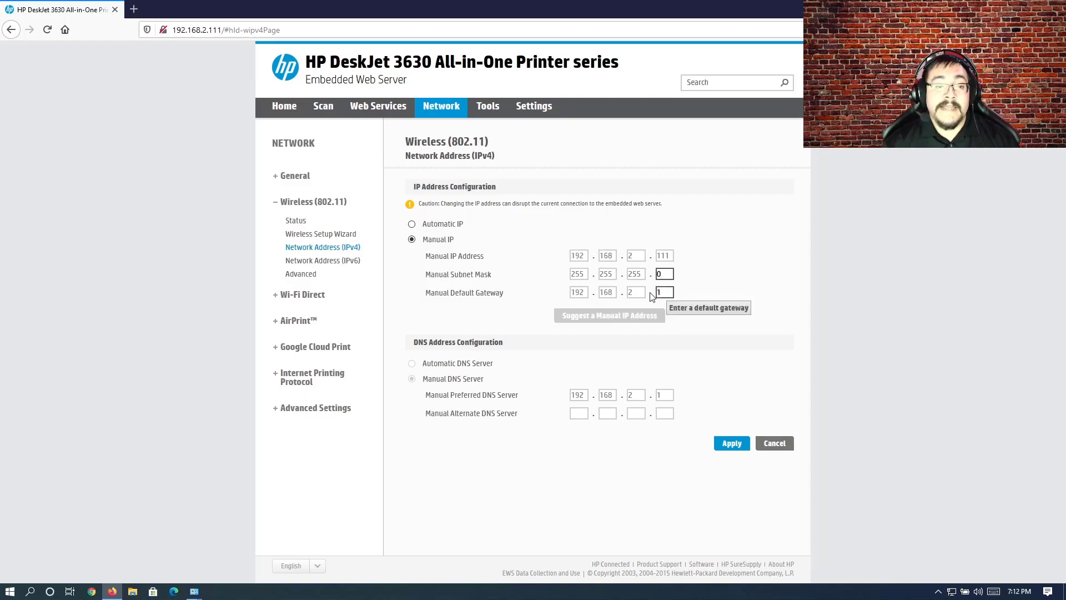
left_click(667, 292)
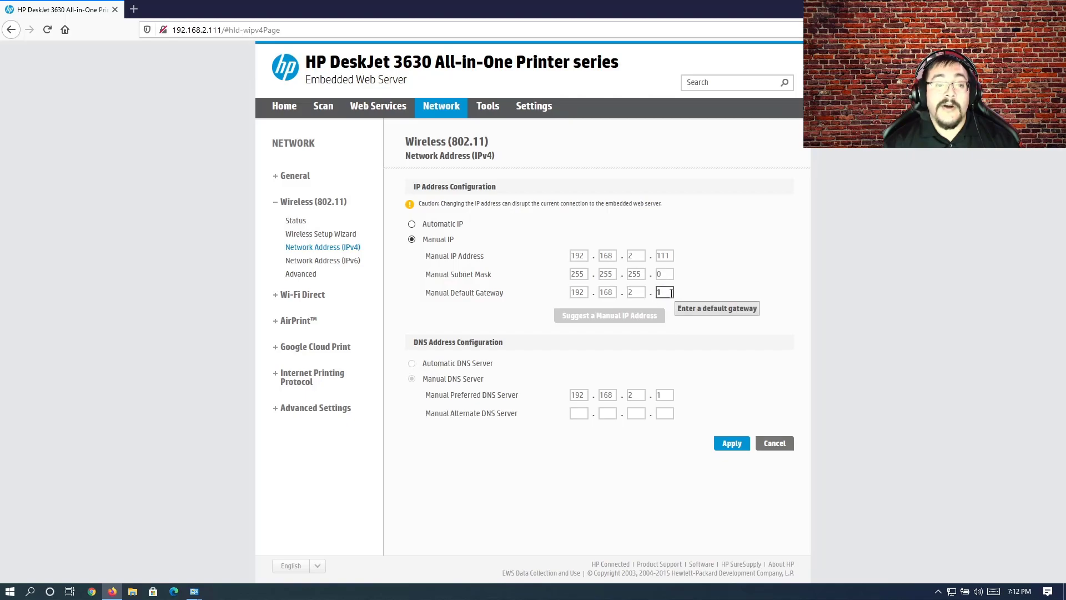
left_click_drag(668, 293, 652, 292)
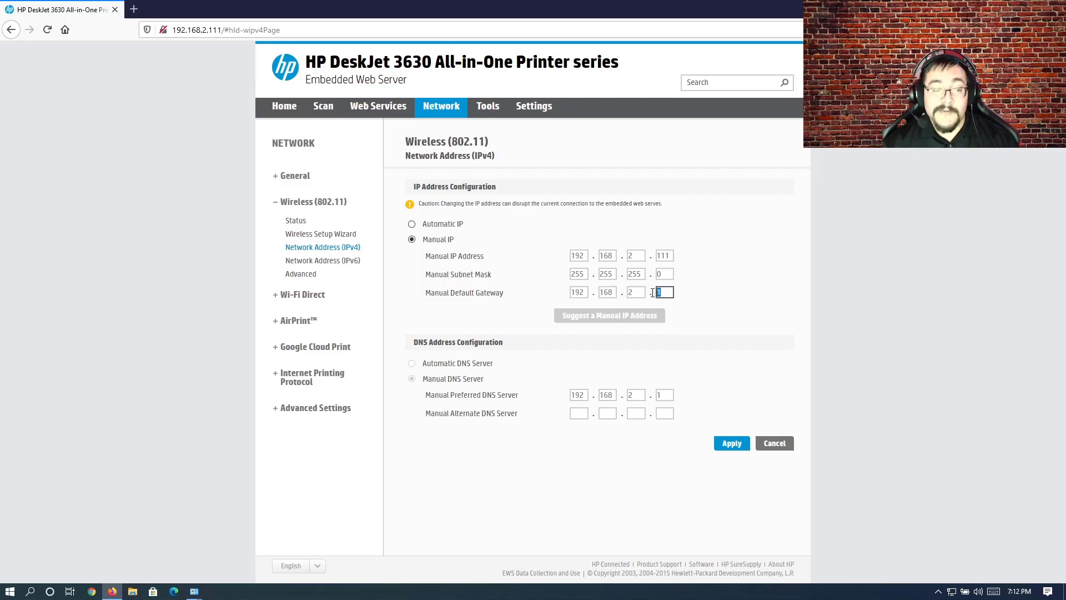
left_click(723, 295)
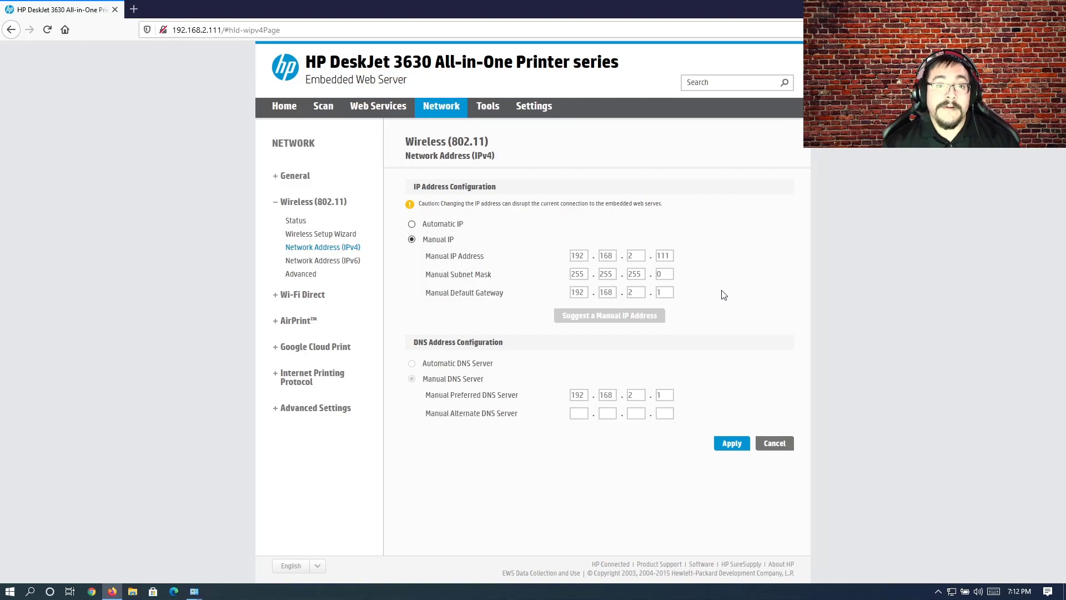
left_click(668, 293)
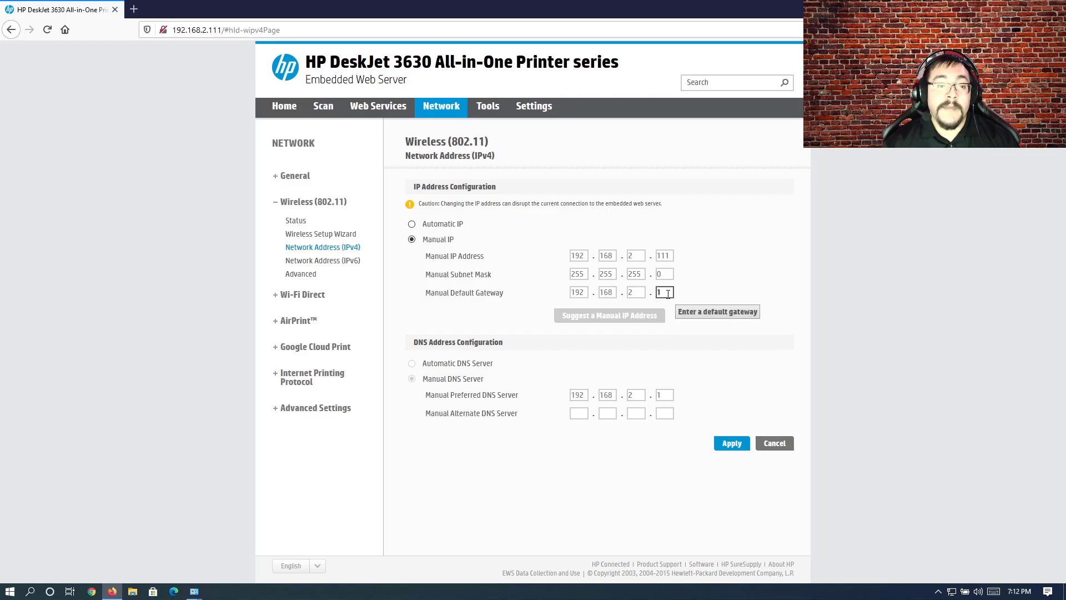
Step: Apply the printer's manual IPv4 address, subnet mask and default gateway settings and acknowledge the update
double_click(668, 293)
left_click(718, 296)
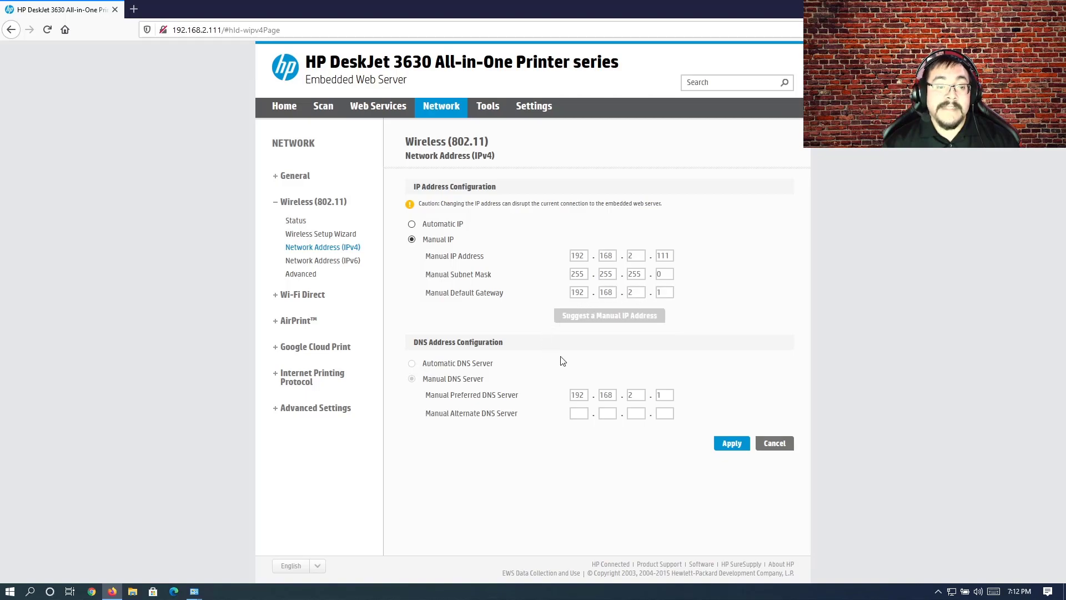
left_click(643, 294)
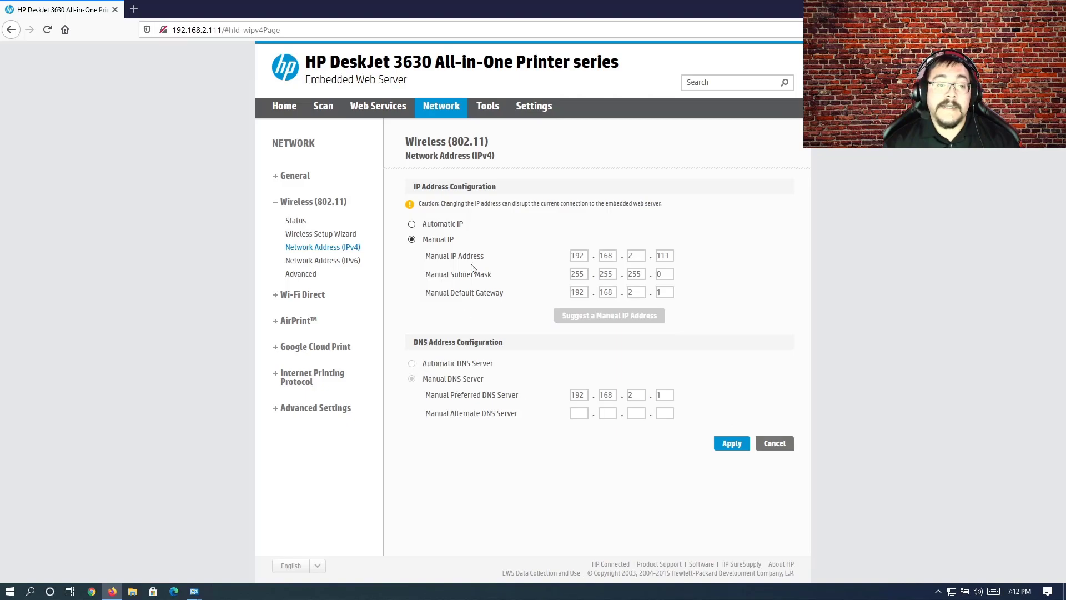
left_click(732, 443)
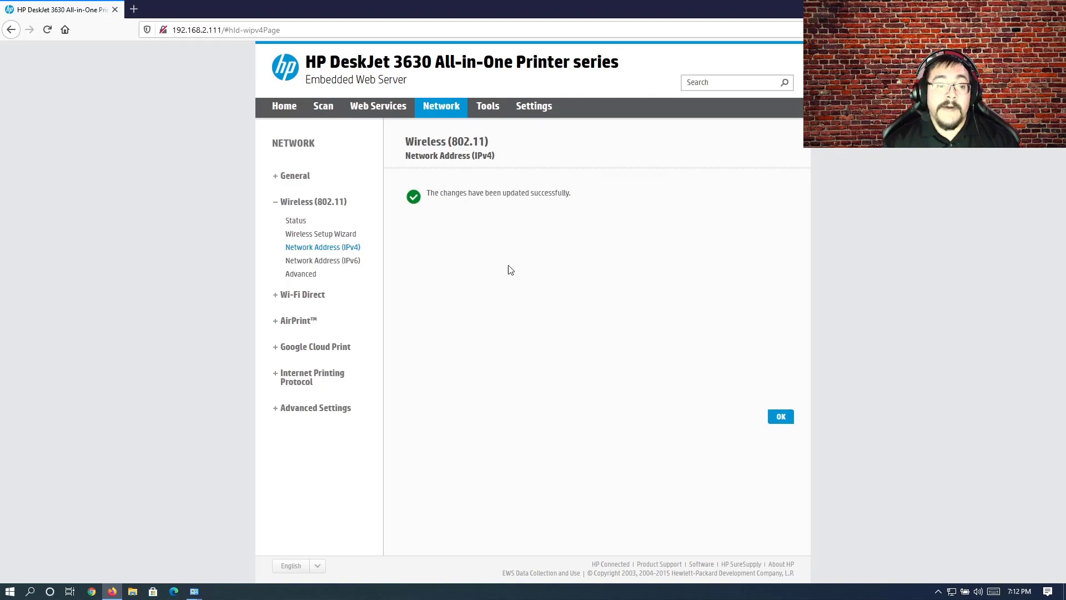
left_click(790, 422)
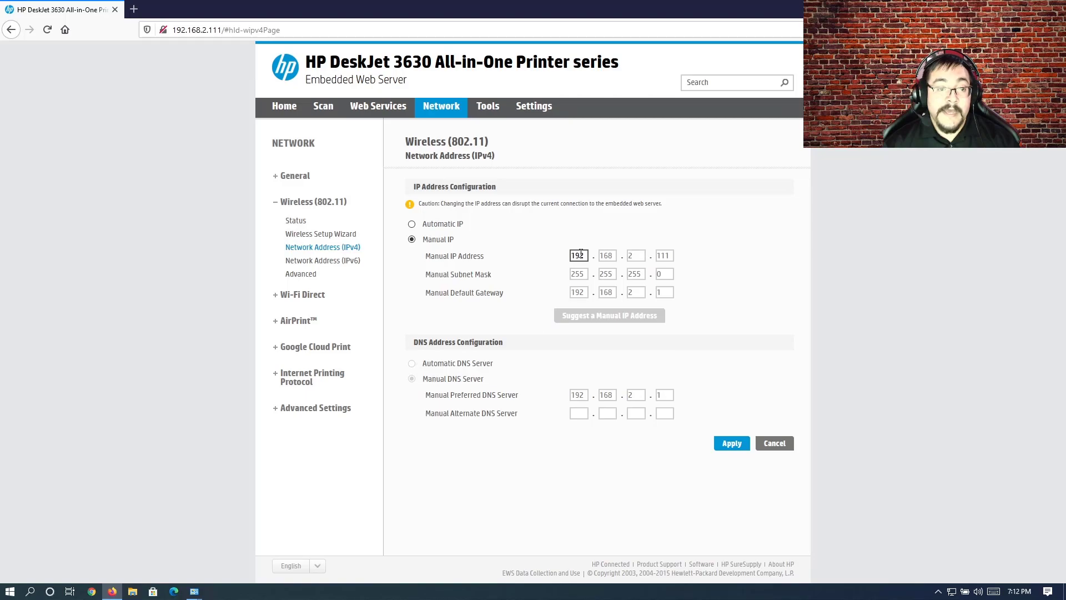
Step: Switch to the Add Printer wizard, try adding 192.168.2.111 with Autodetect, and check the Generic and AnyDesk entries among the driver manufacturers
mouse_move(197, 593)
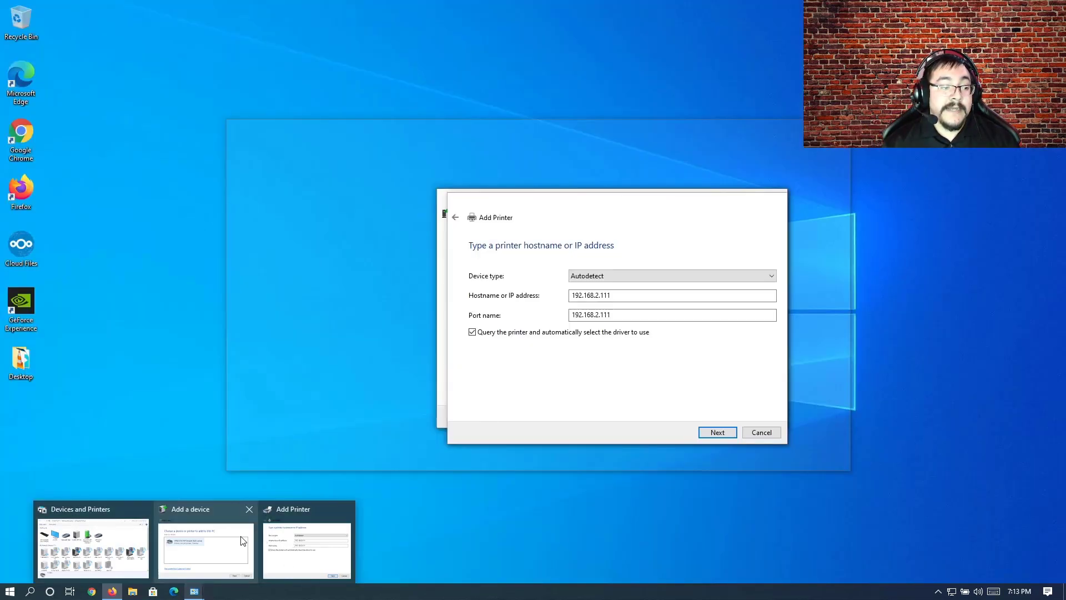
left_click(243, 540)
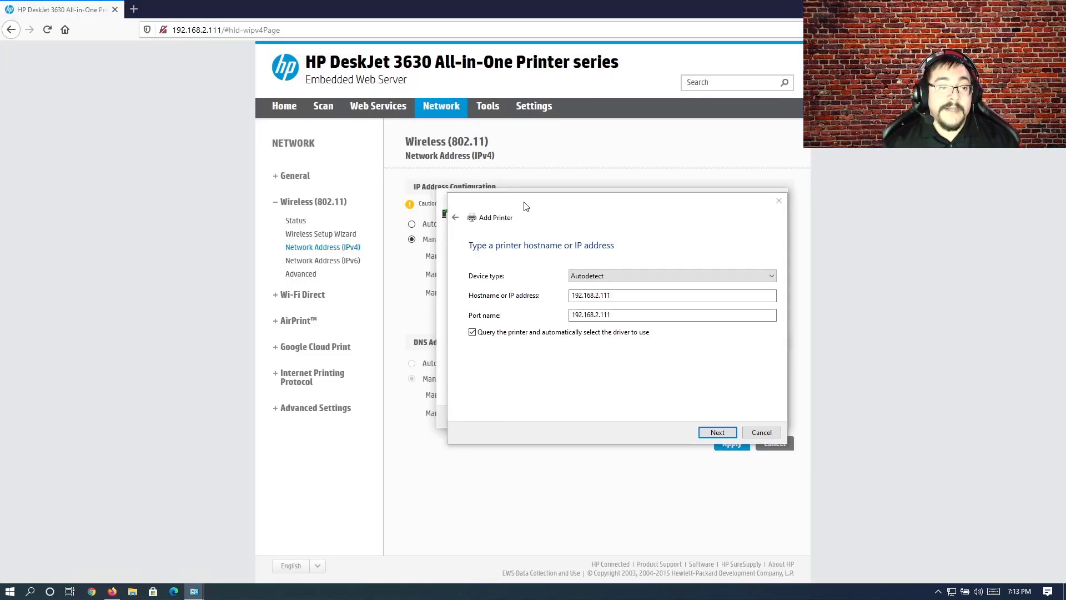
left_click_drag(526, 206, 530, 260)
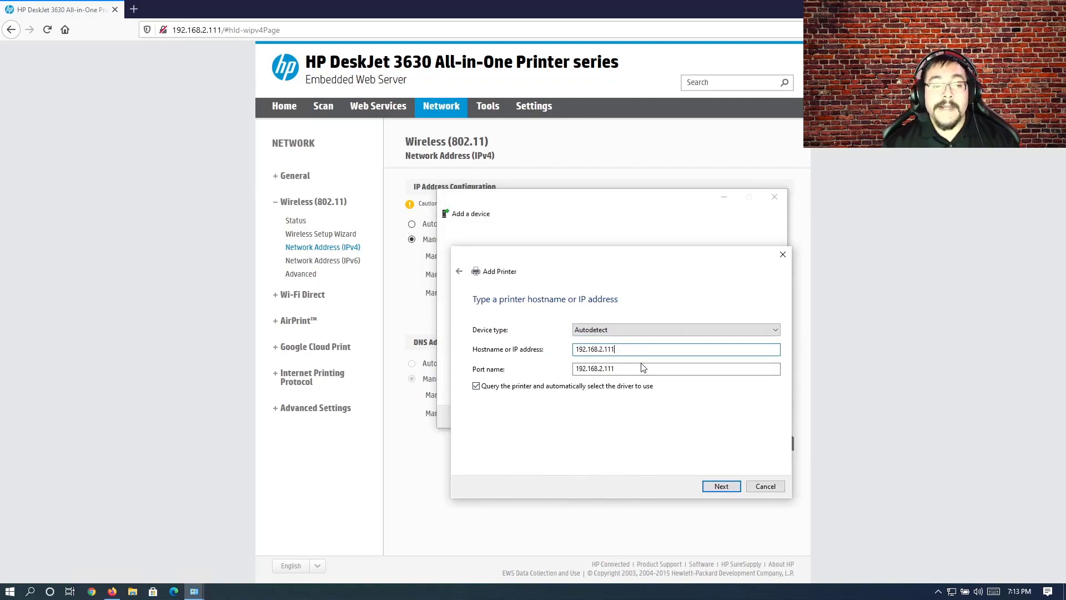
left_click(715, 486)
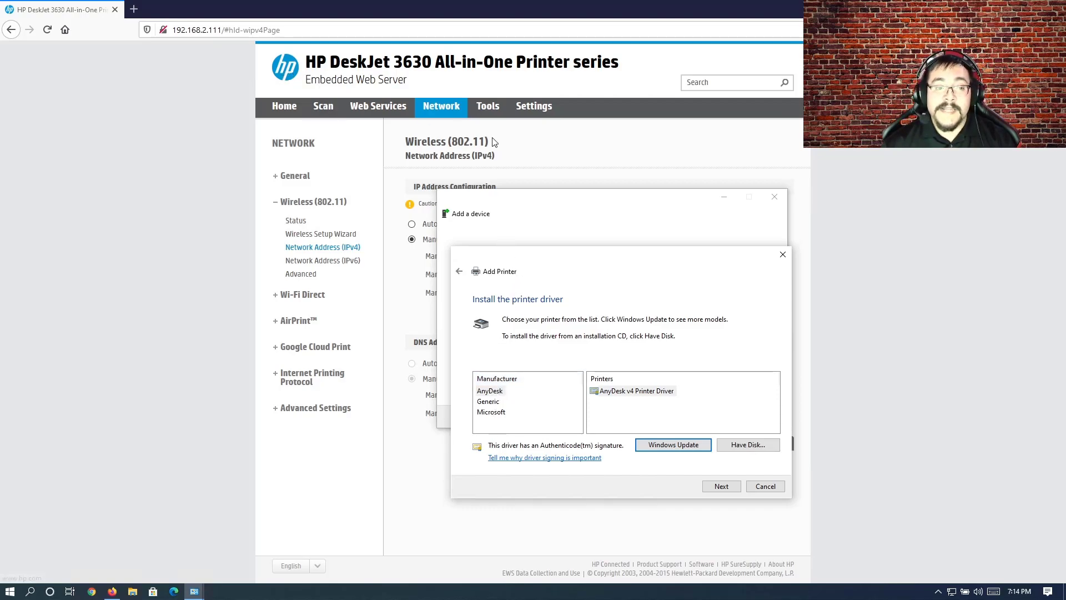
left_click(490, 404)
left_click(493, 393)
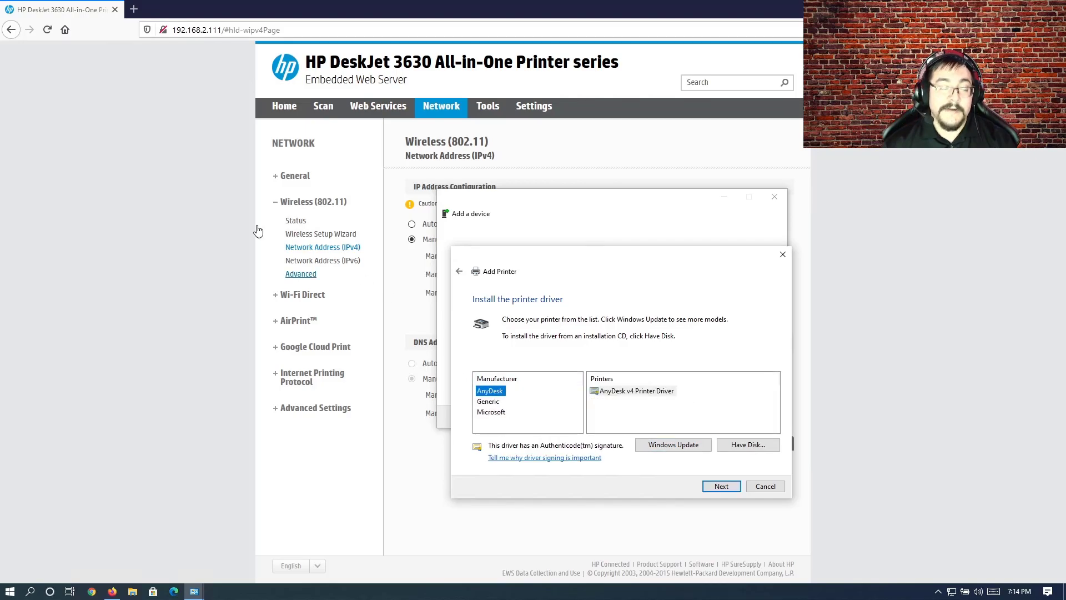
Step: Switch to Firefox, copy the printer's model name, and search the web for "HP DeskJet 3630 driver" in a new tab, completing the robot check
left_click(149, 202)
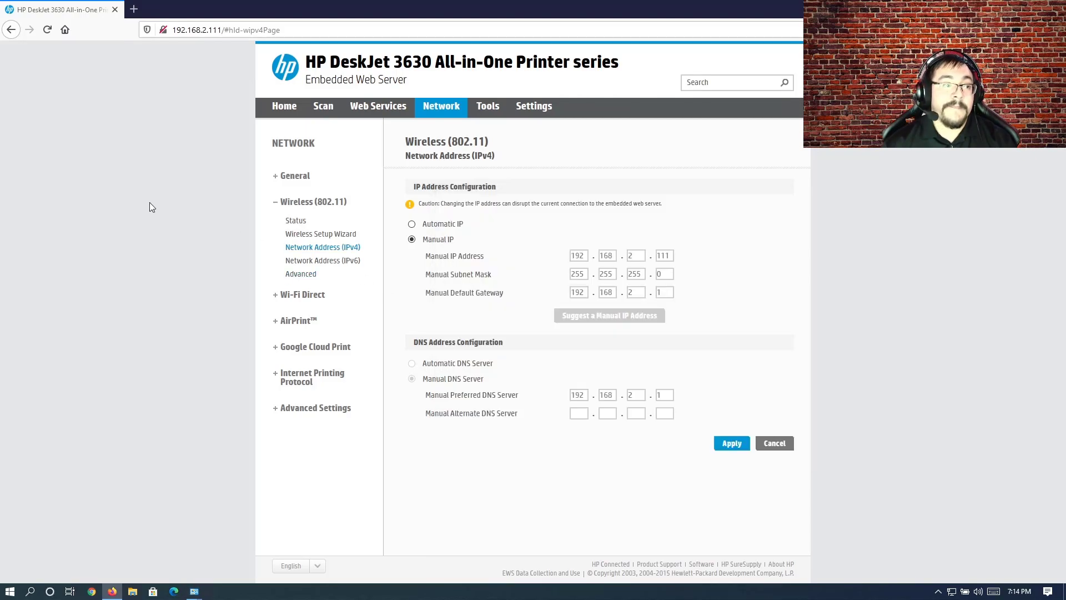
left_click_drag(307, 61, 431, 61)
right_click(427, 61)
left_click(450, 70)
left_click(136, 10)
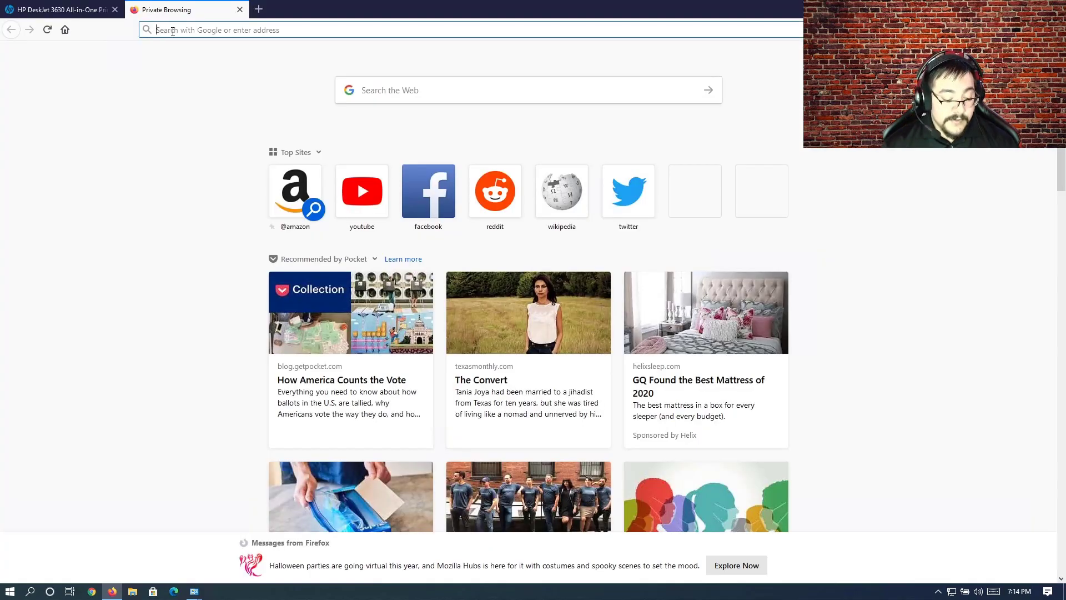
key("ctrl+v")
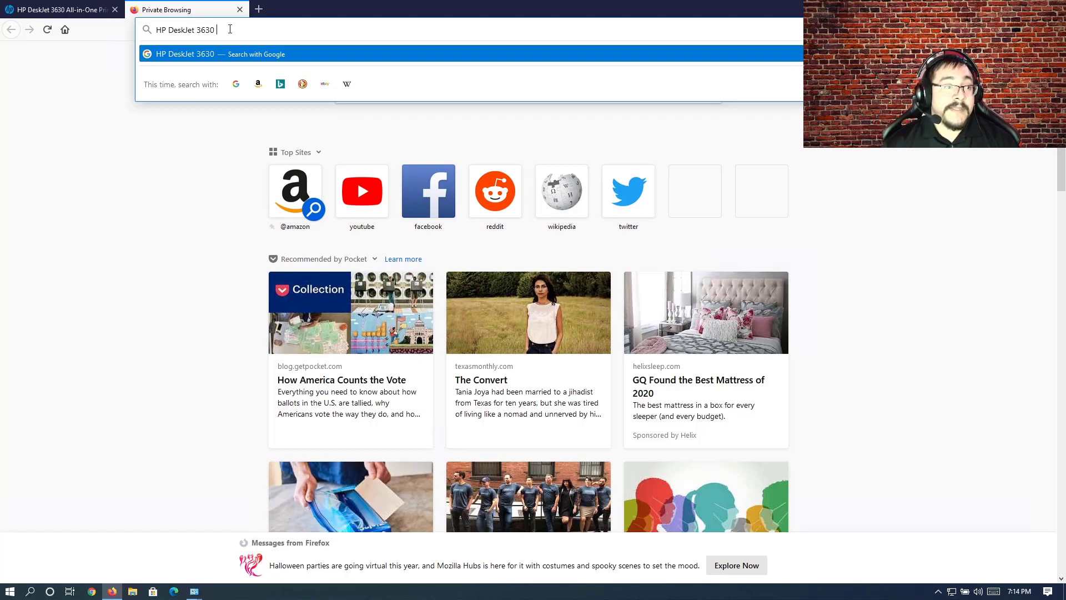
type("driver")
key("Return")
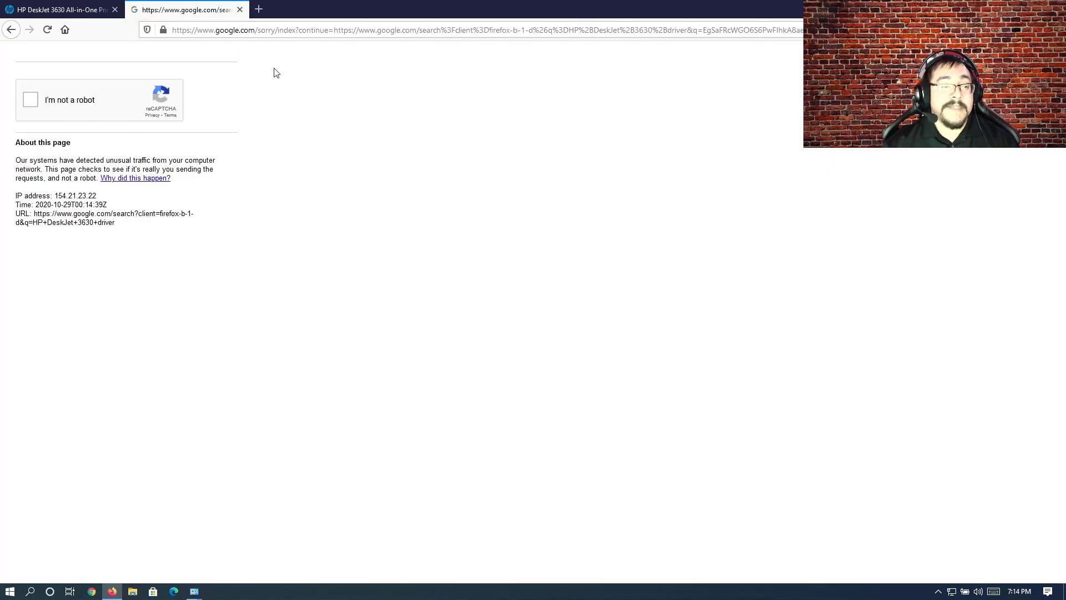
left_click(31, 105)
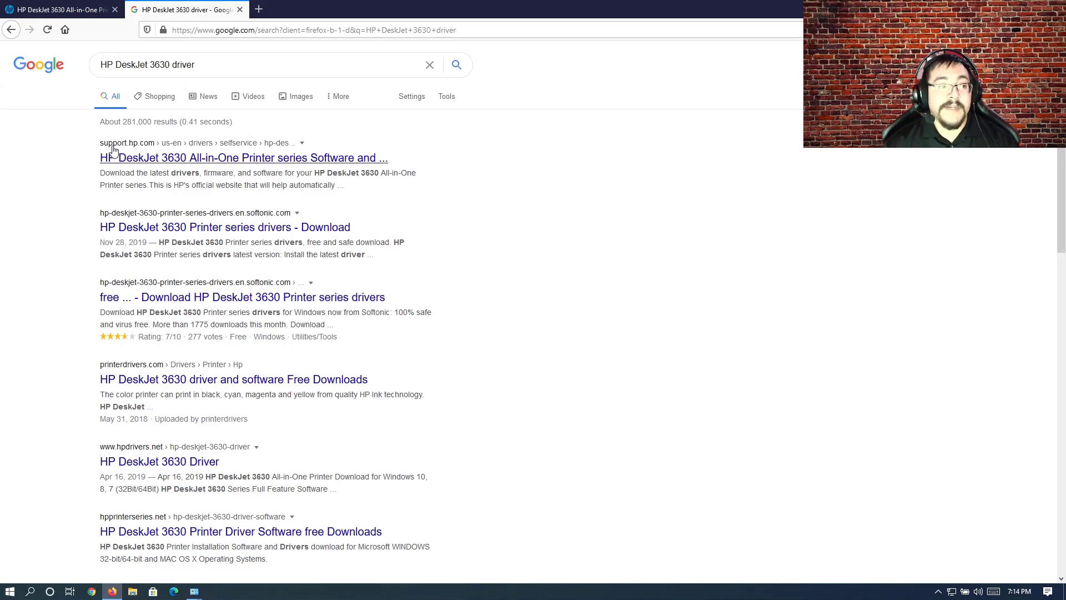
Step: Open HP's support page for the DeskJet 3630 and download the Basic Driver installer DJ3630_Basicx64_40.13.1176.exe
left_click(156, 163)
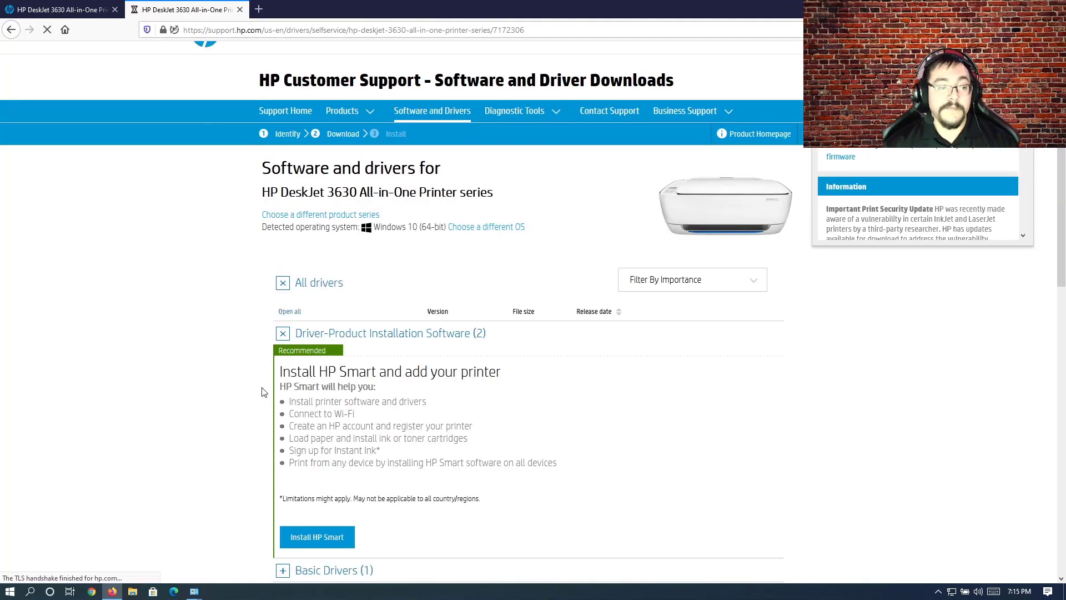
scroll(262, 392, "down", 3)
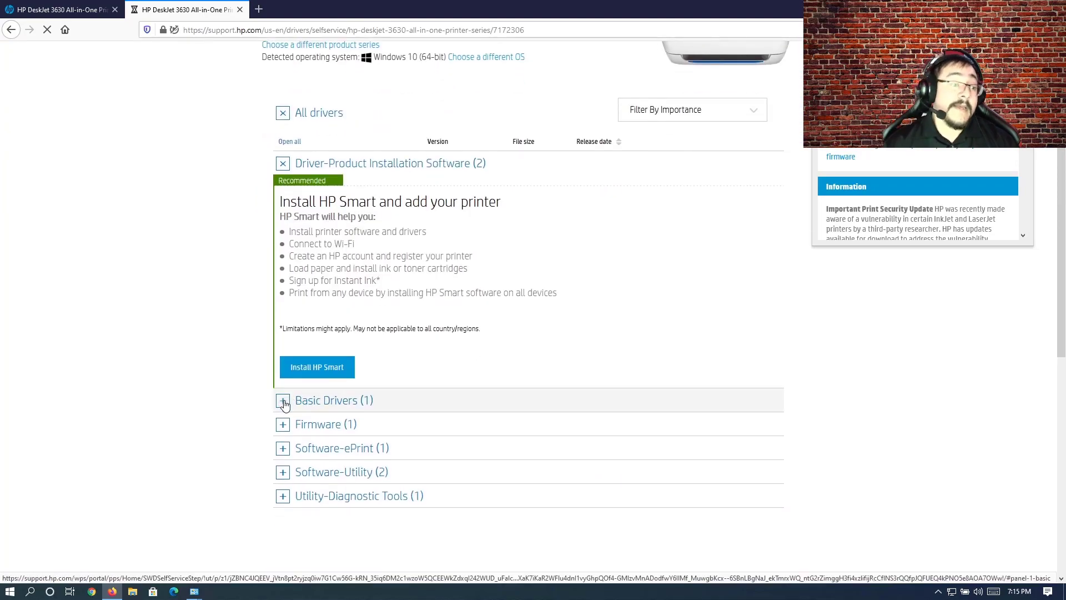
left_click(283, 401)
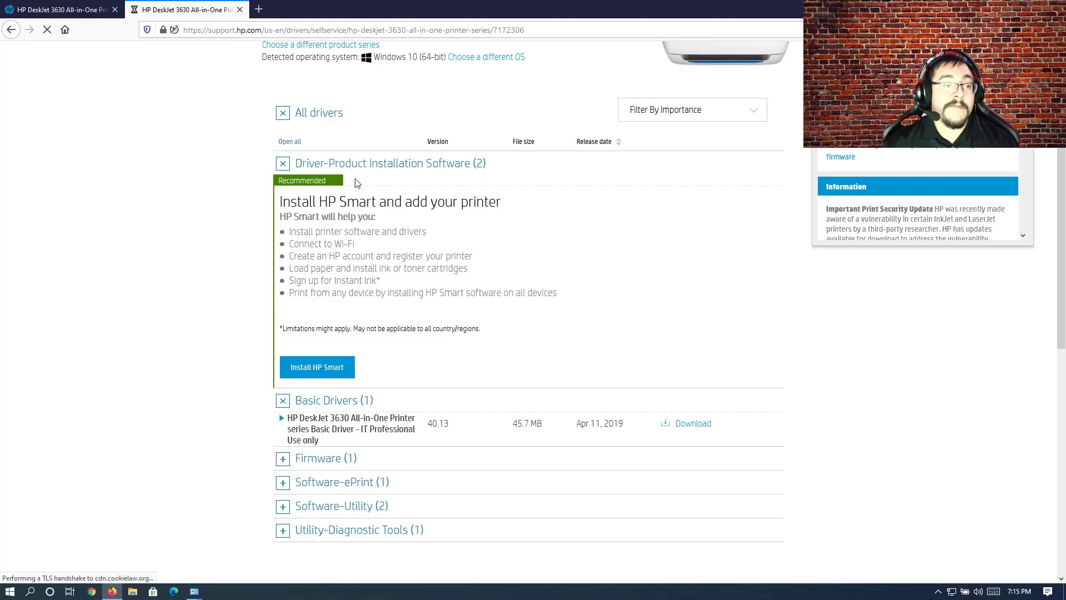
left_click(699, 426)
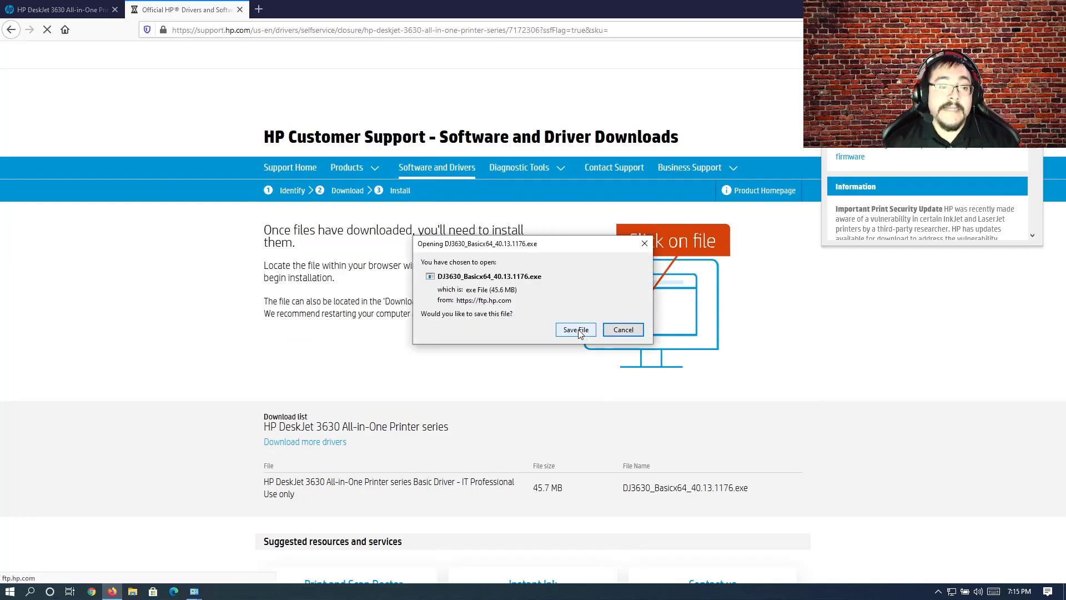
left_click(579, 332)
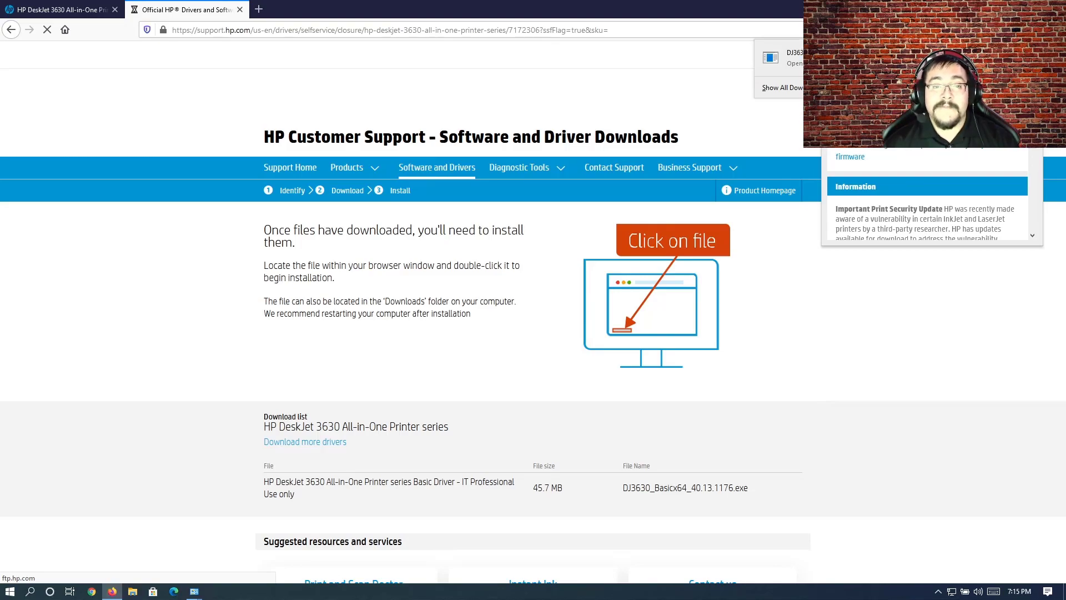
Step: Run the downloaded HP driver installer, return the Add Printer wizard to its previous page, allow device changes, and accept the installation agreements
left_click(855, 58)
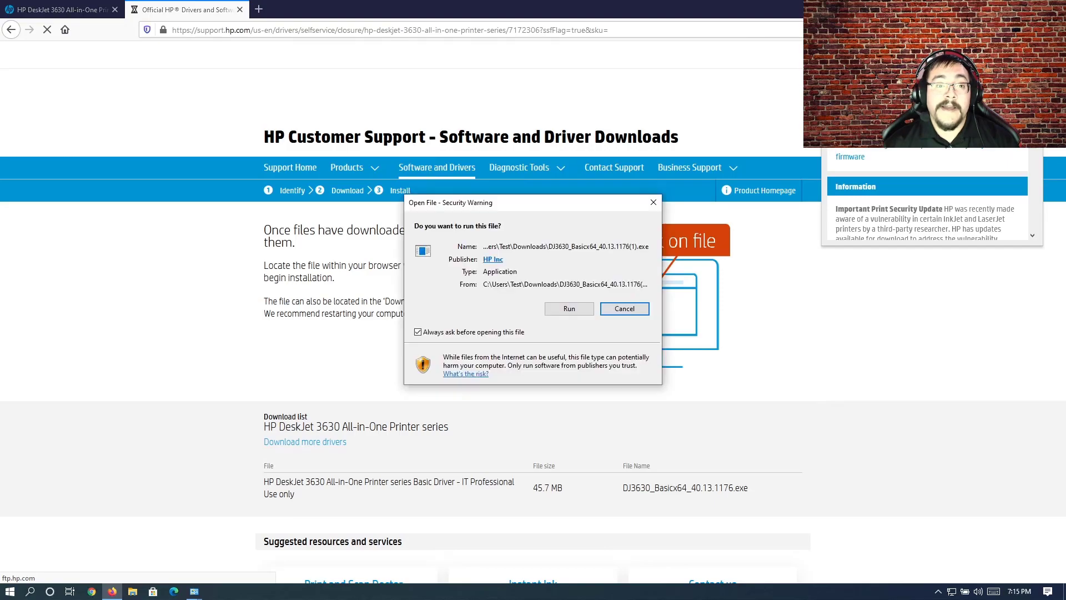
left_click(569, 308)
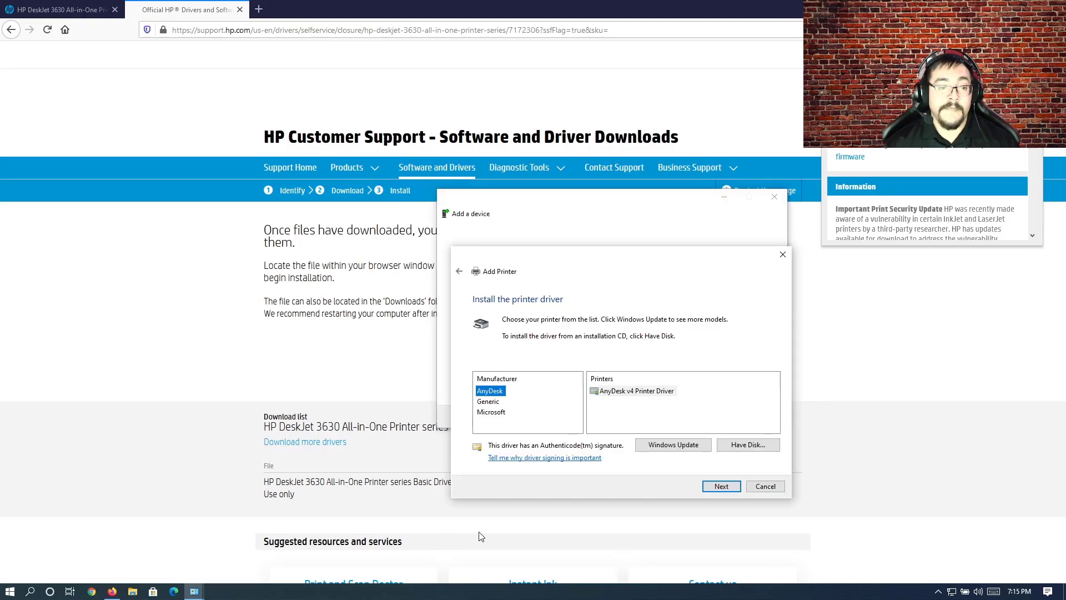
left_click(461, 272)
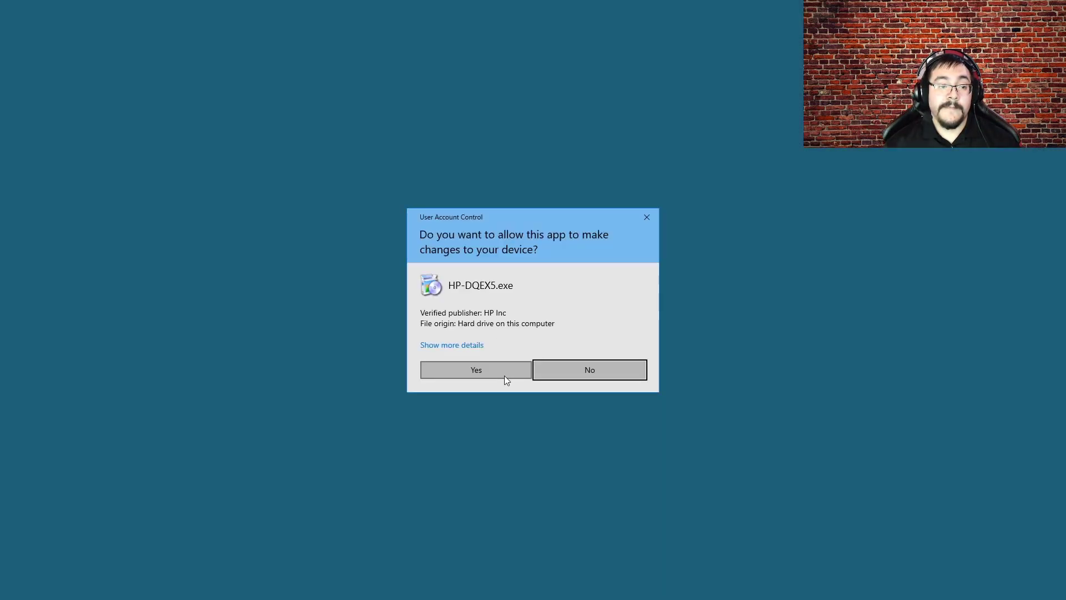
left_click(503, 372)
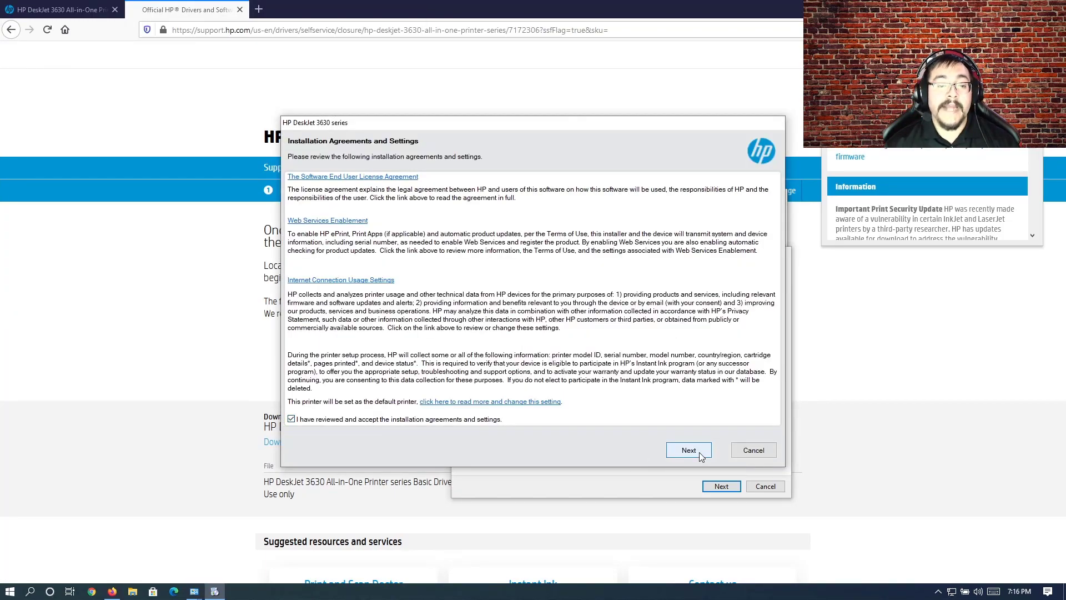
left_click(700, 454)
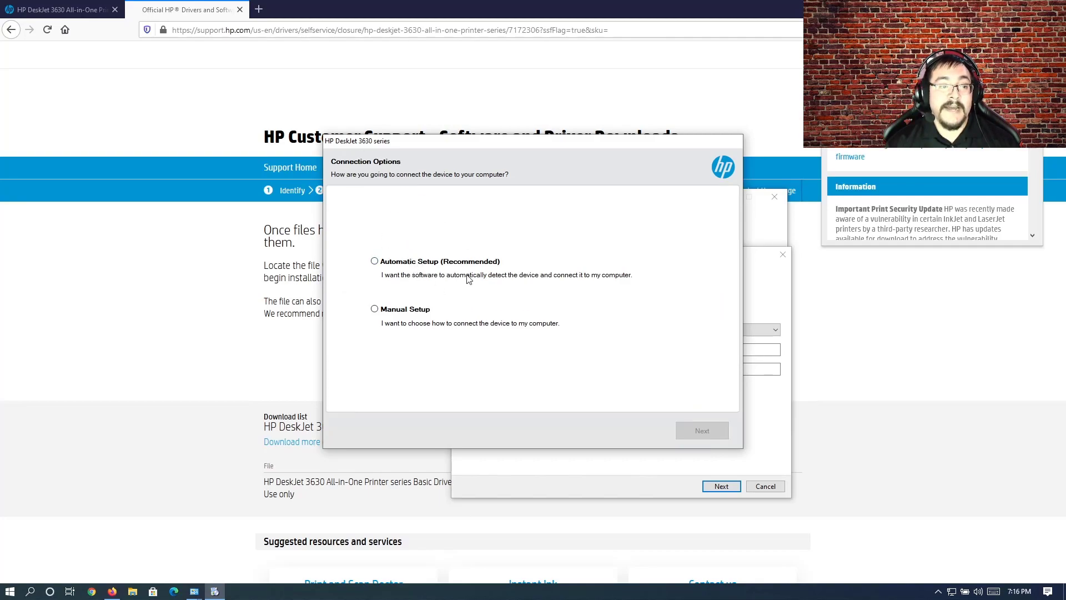
Step: Choose Automatic Setup in the HP installer and install the HP DeskJet 3630 series found at 192.168.2.111
left_click(434, 265)
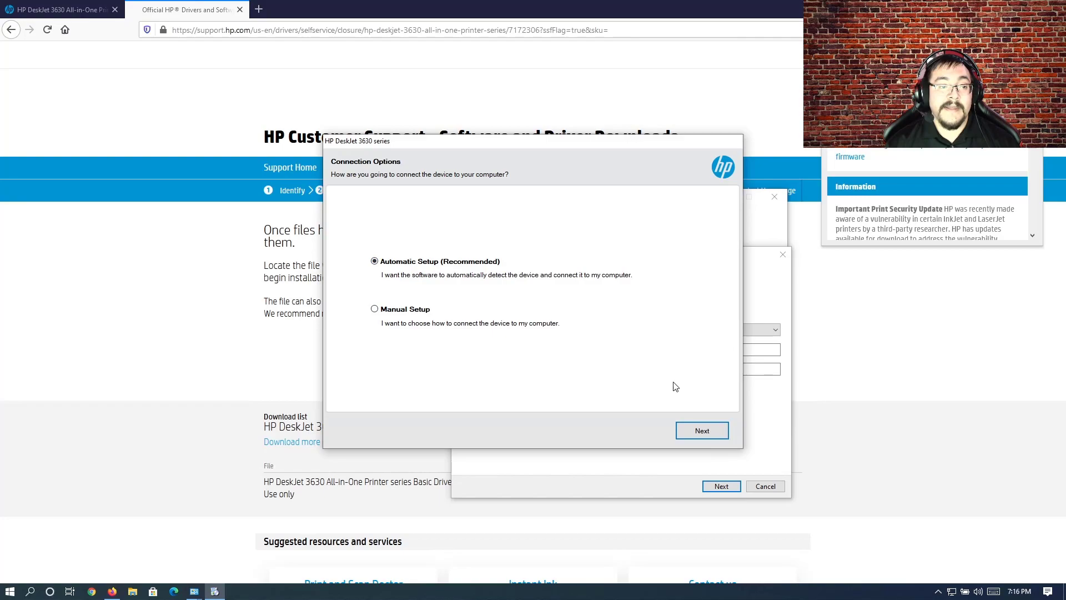
left_click(694, 431)
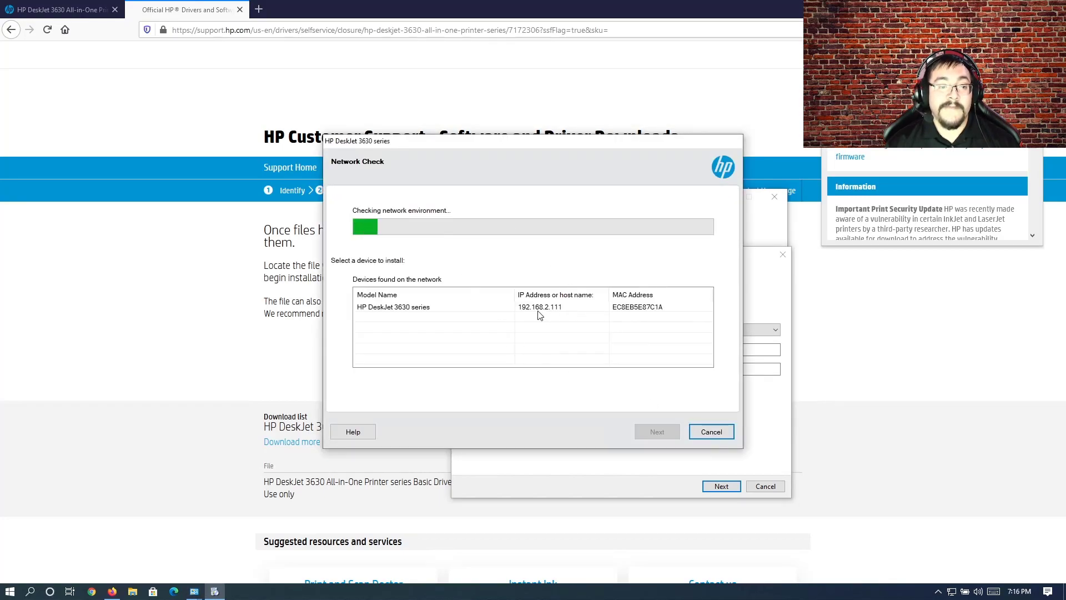
left_click(405, 309)
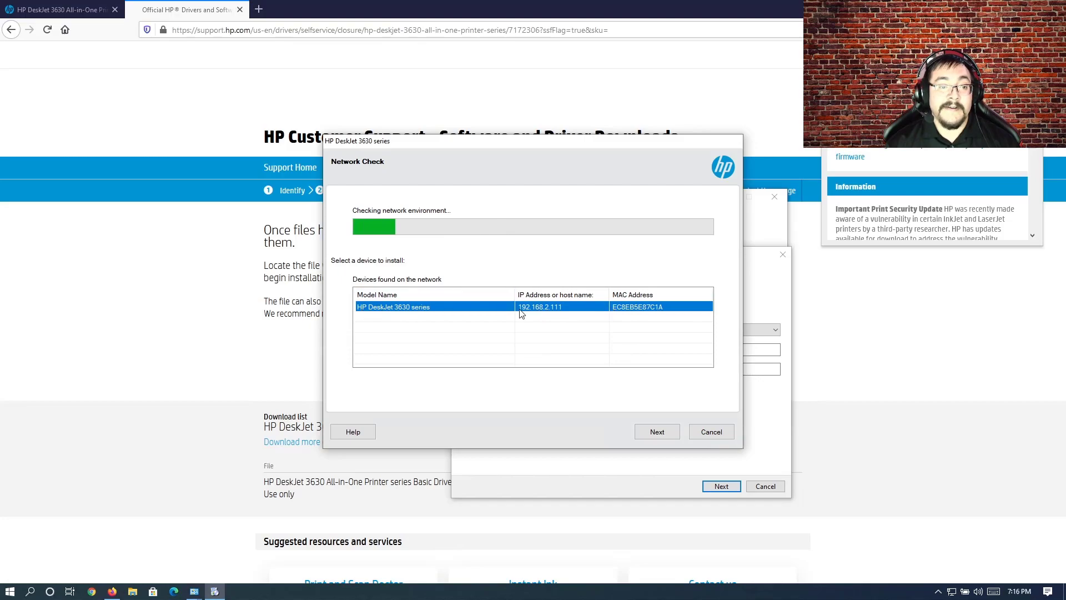
left_click(649, 429)
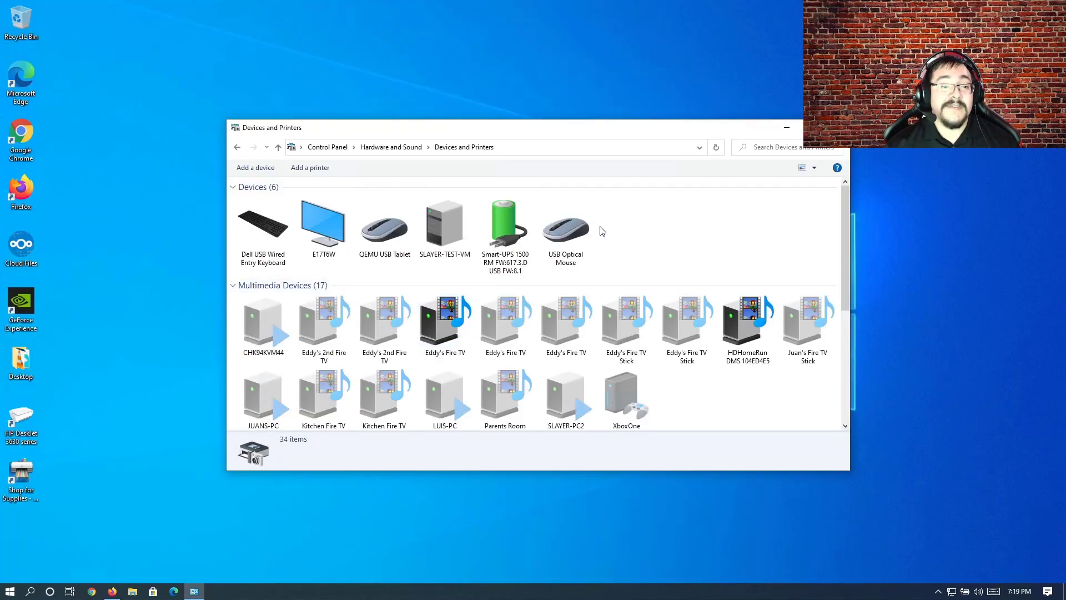
Step: Check the status of the HP DeskJet 3630 series printer in Devices and Printers, then remove the device and confirm
scroll(369, 319, "down", 3)
left_click(383, 303)
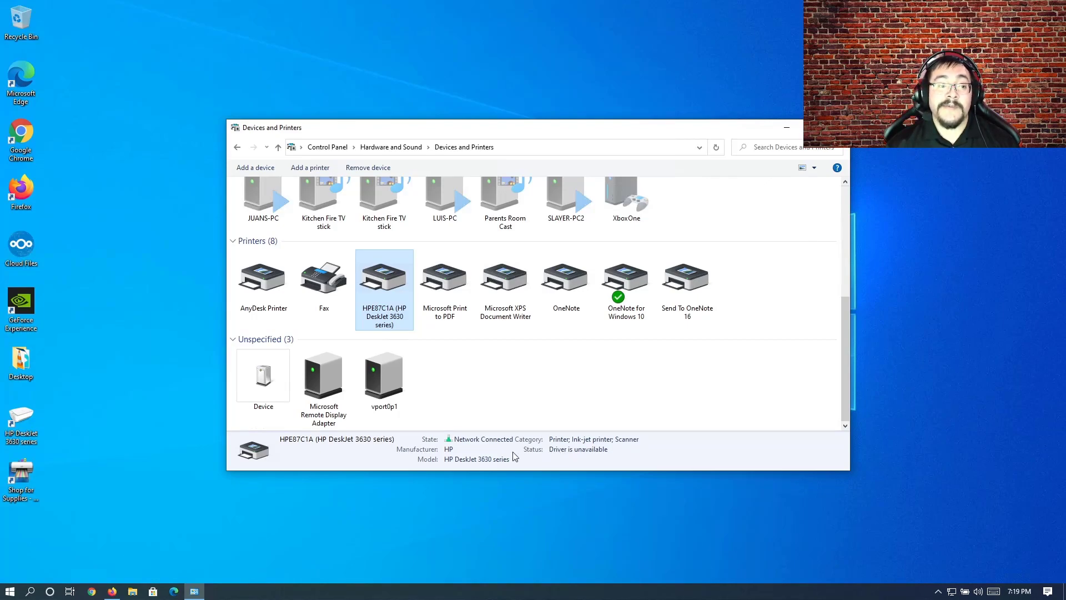
mouse_move(392, 286)
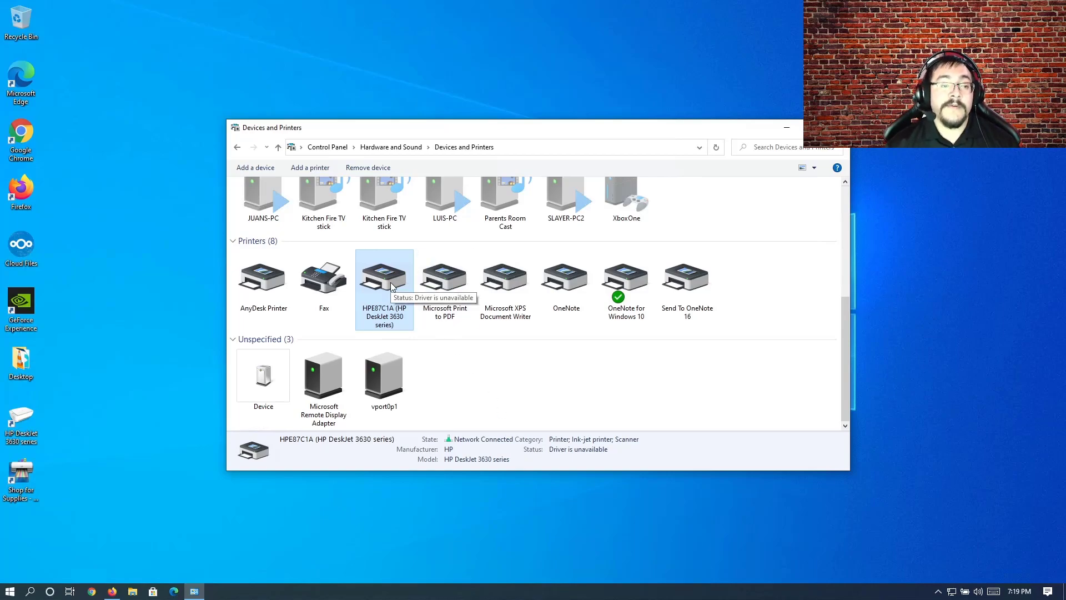
right_click(390, 284)
left_click(353, 349)
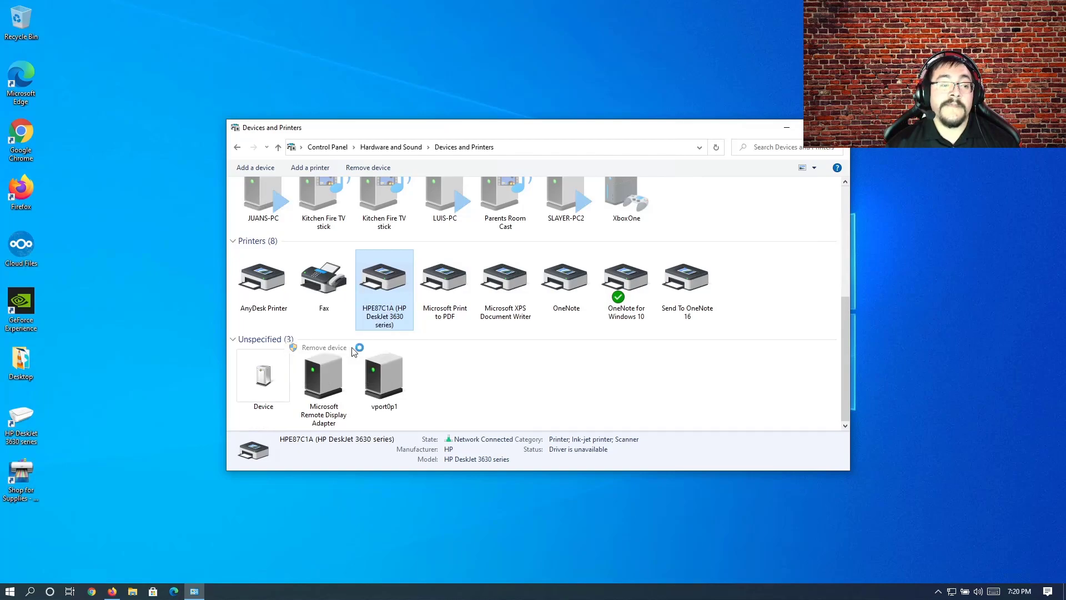
left_click(566, 303)
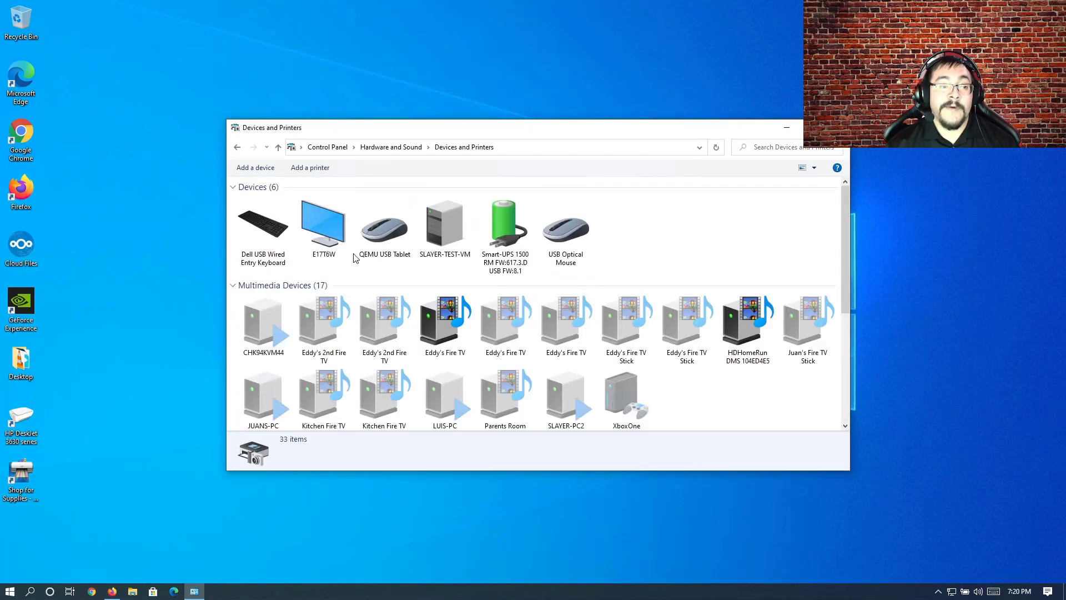
Step: Start adding an unlisted printer by TCP/IP address or hostname and enter 192.168.2.111 as its IP address
left_click(313, 168)
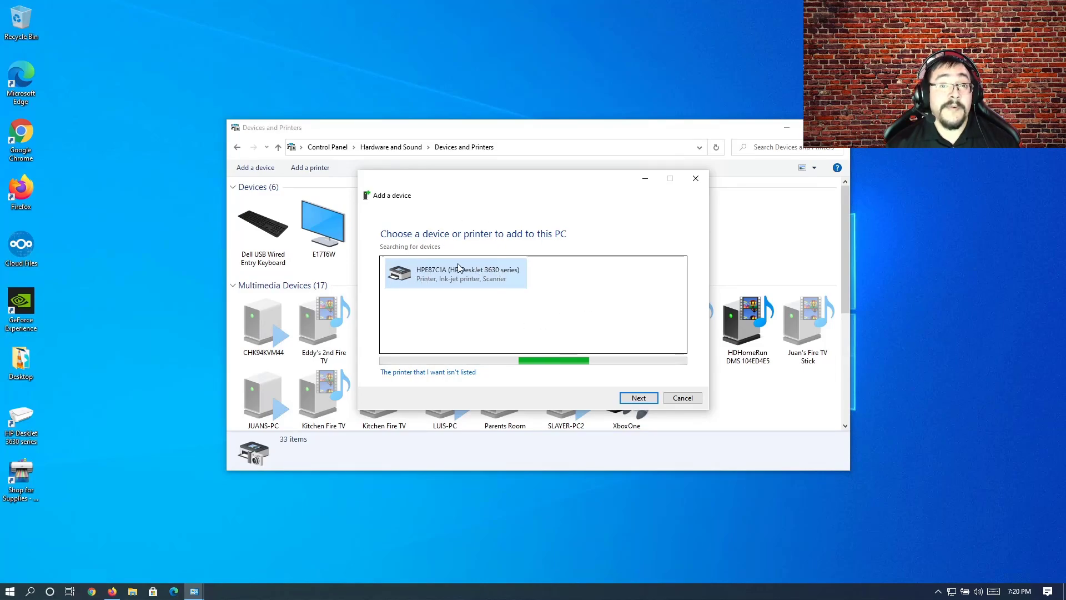
left_click(454, 373)
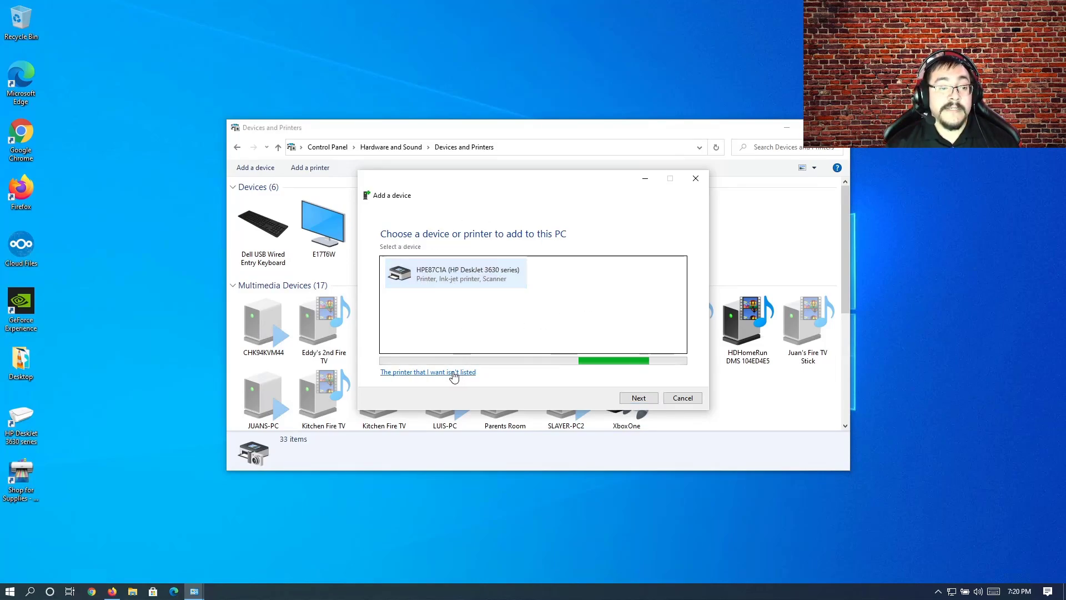
left_click(437, 335)
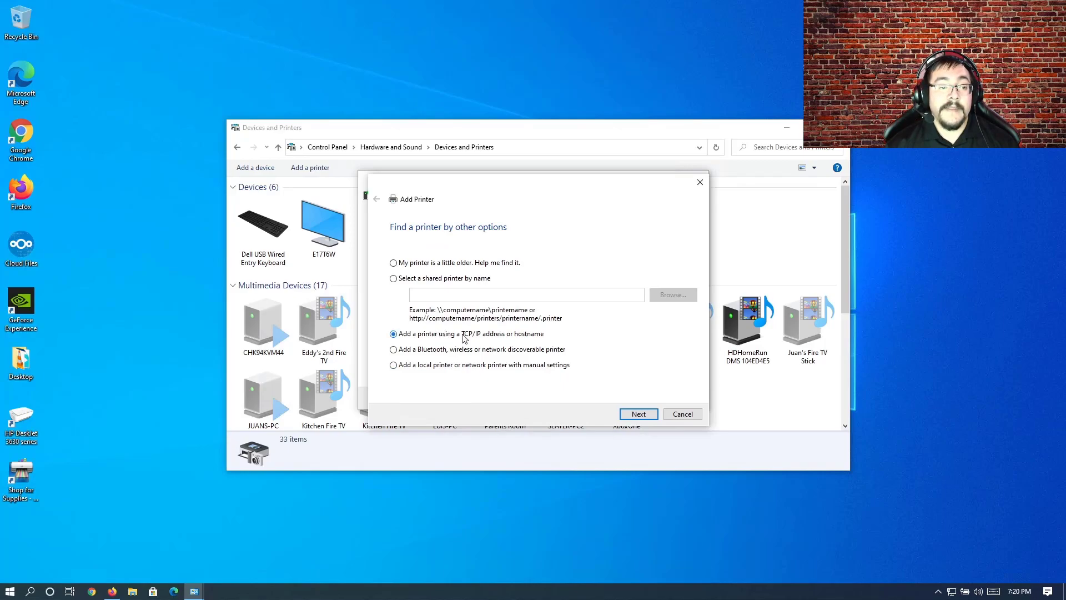
left_click(638, 413)
left_click(525, 275)
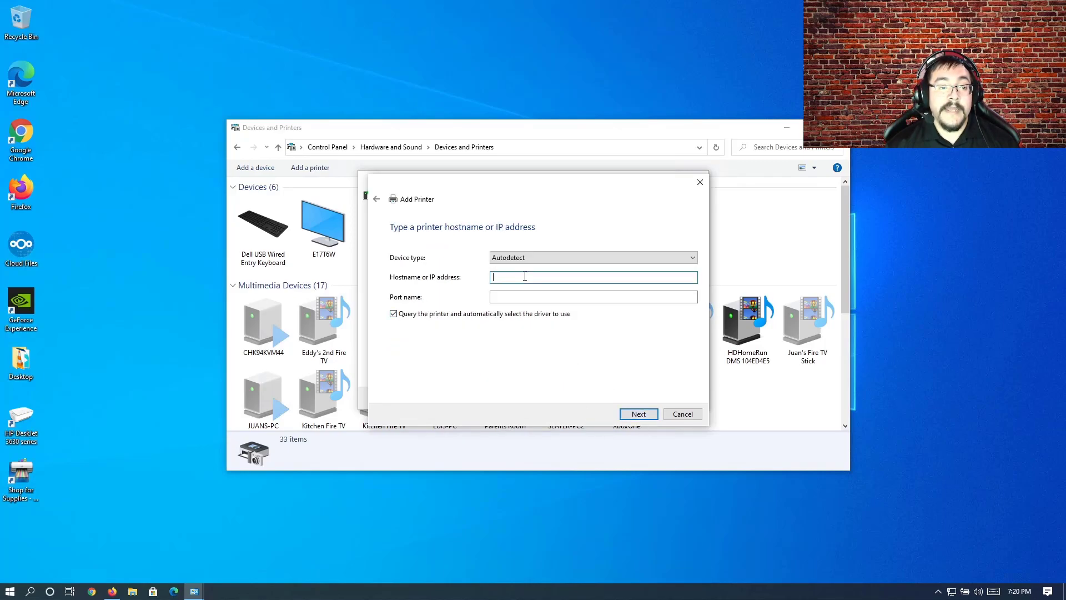
type("192.168.")
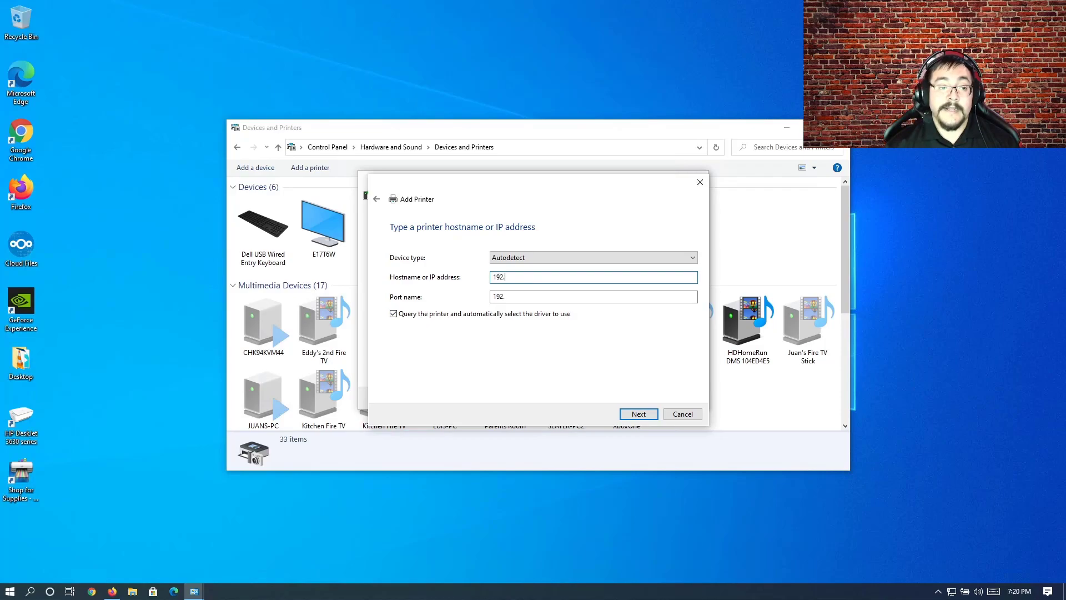
type("2.111")
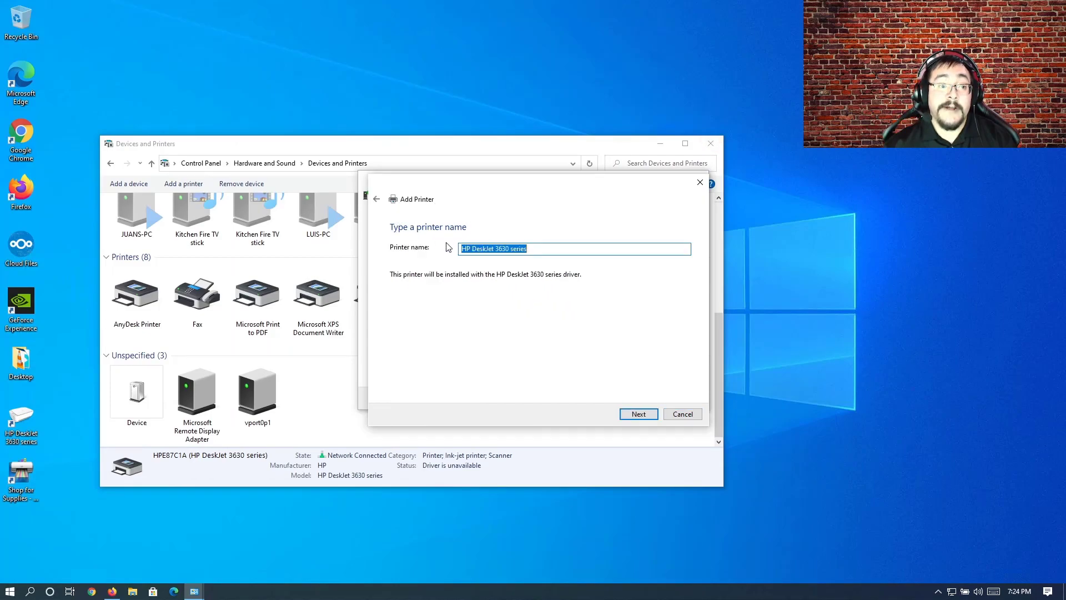
Step: Accept the printer name HP DeskJet 3630 series and finish the Add Printer wizard with the default printer option unchecked
left_click(632, 416)
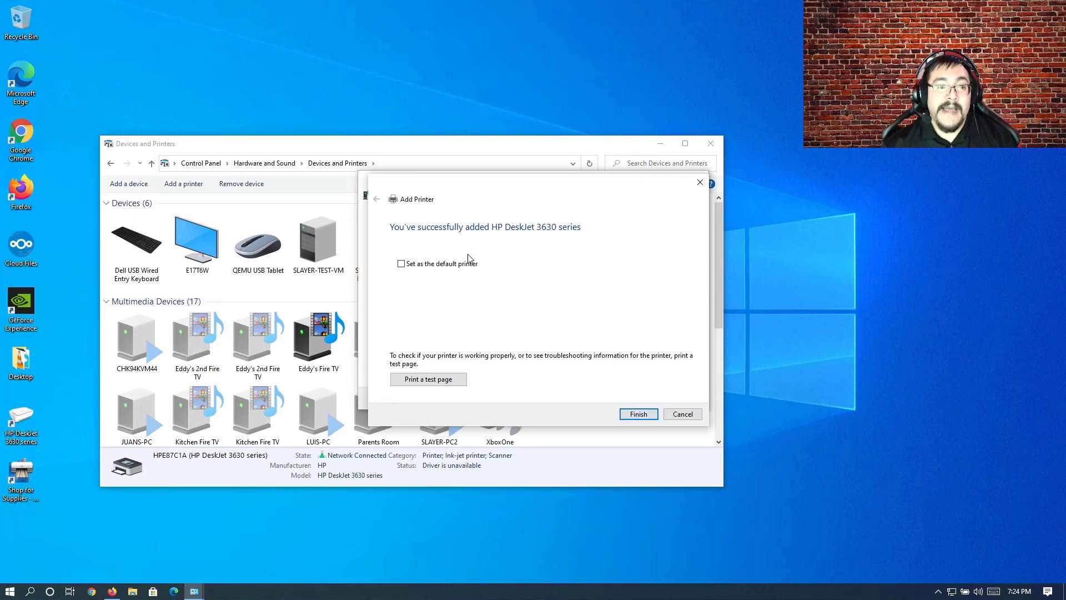
left_click(411, 269)
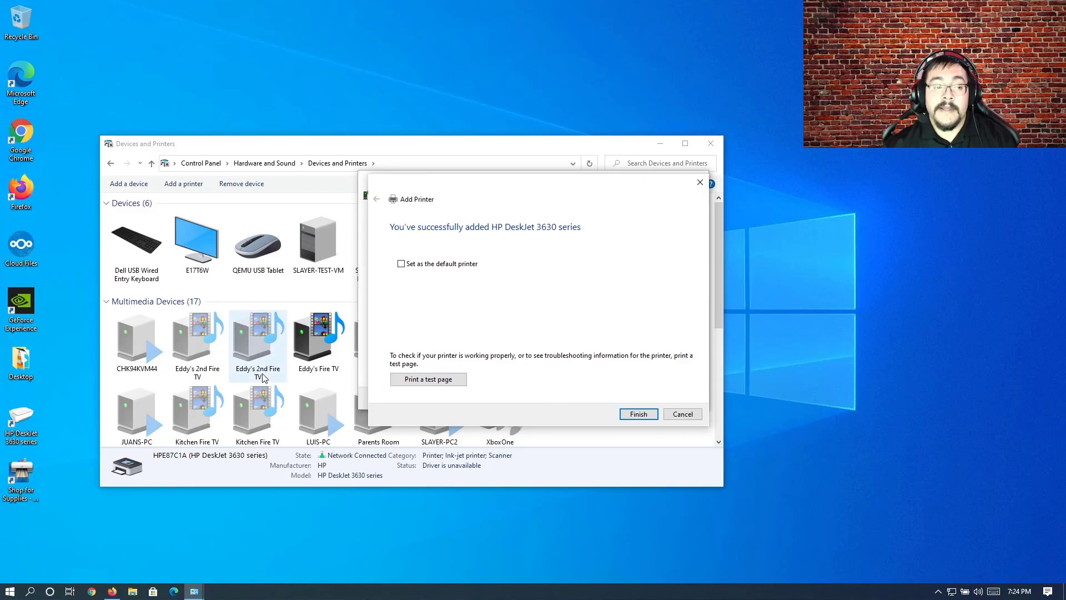
left_click(641, 417)
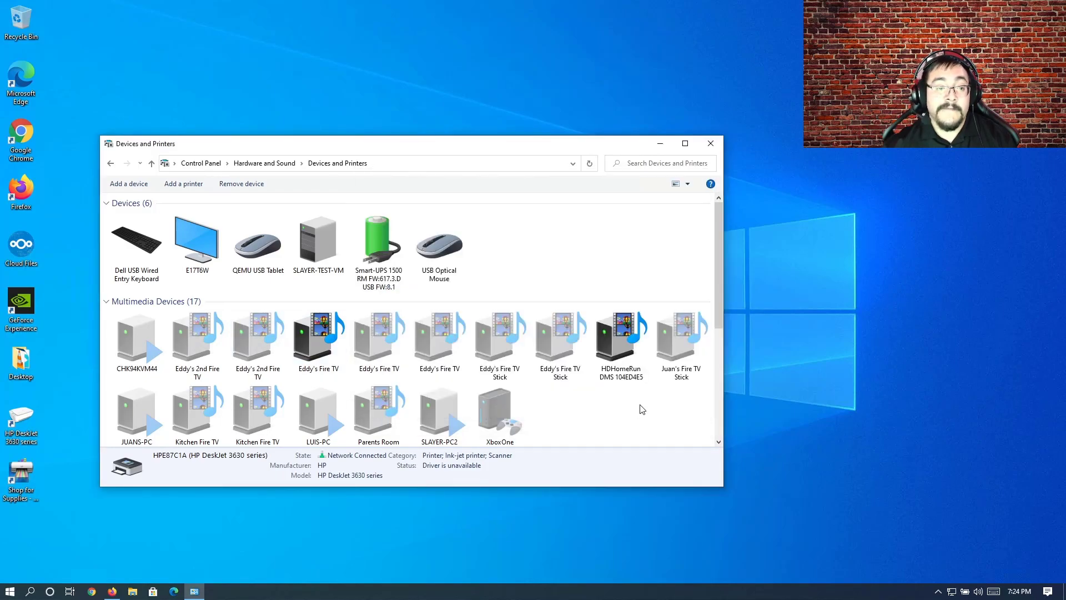
Step: Set the newly added HP DeskJet 3630 series as the default printer and close the Devices and Printers window
scroll(636, 402, "down", 5)
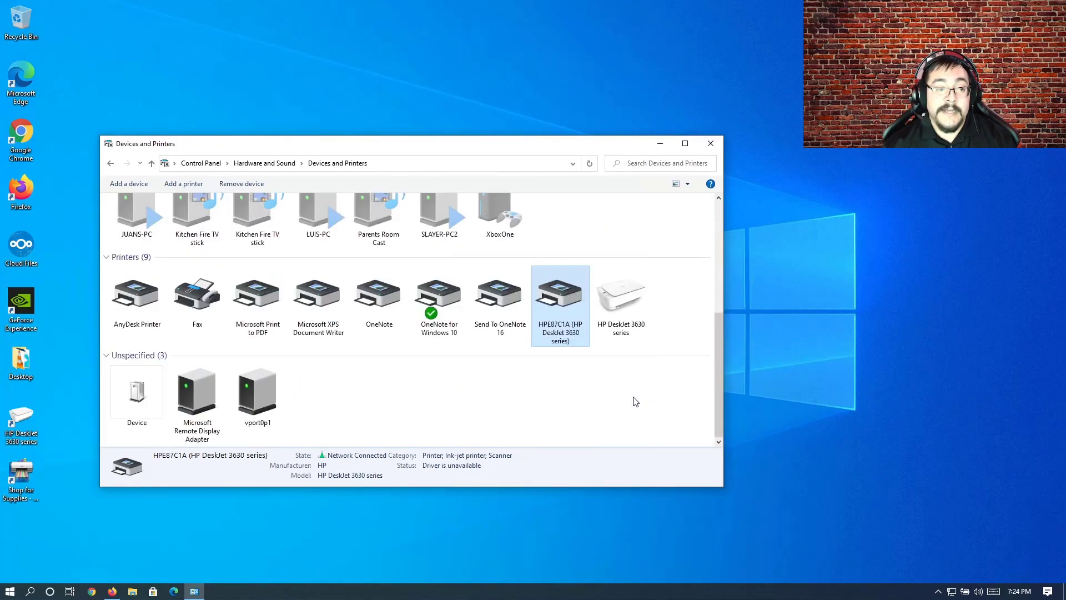
left_click(609, 309)
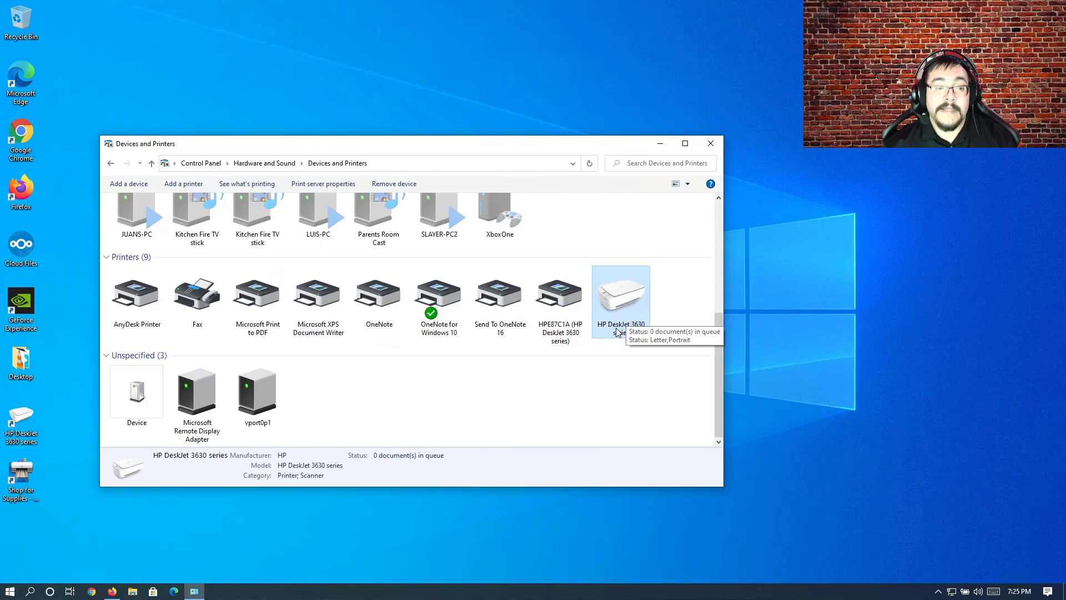
right_click(614, 302)
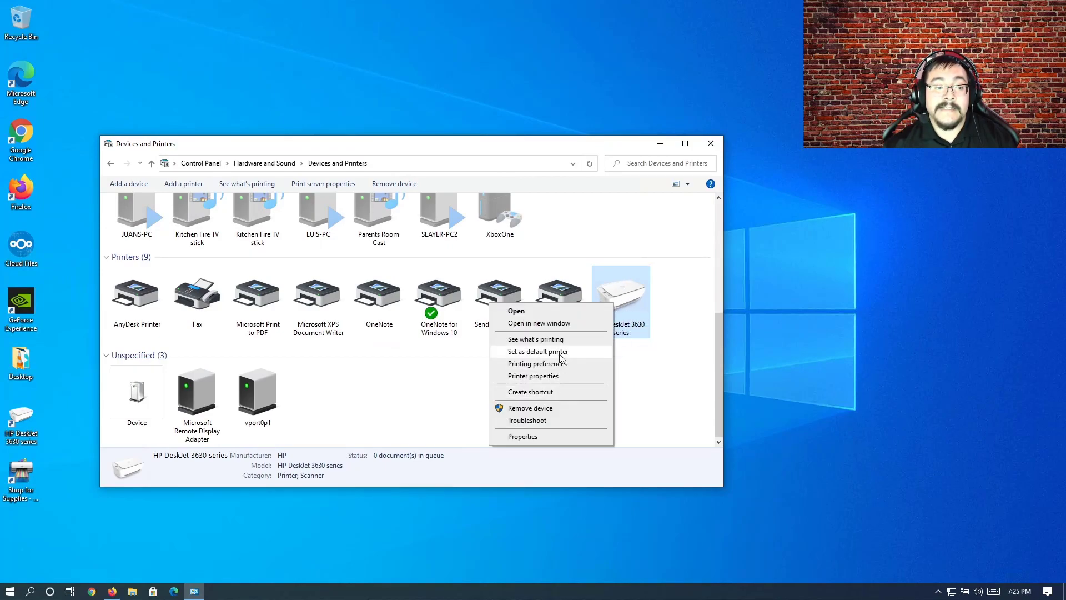
left_click(522, 355)
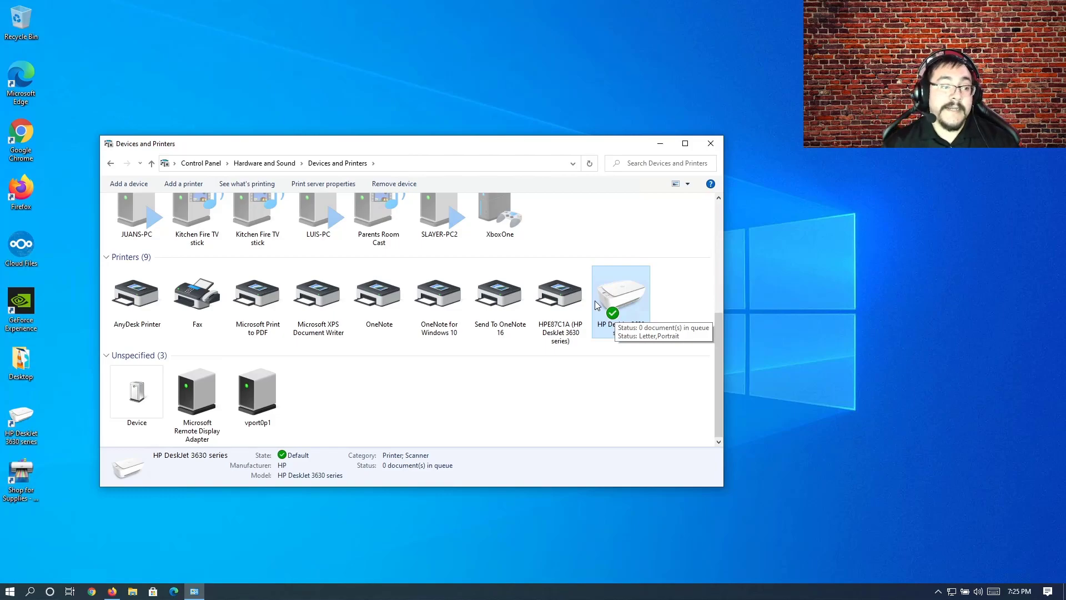
left_click(713, 147)
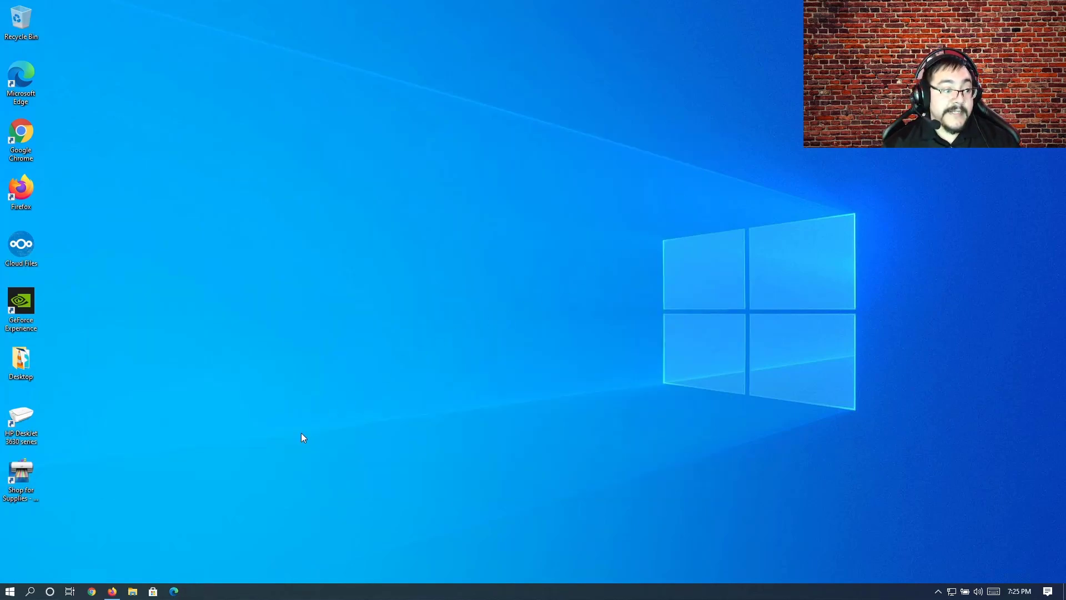